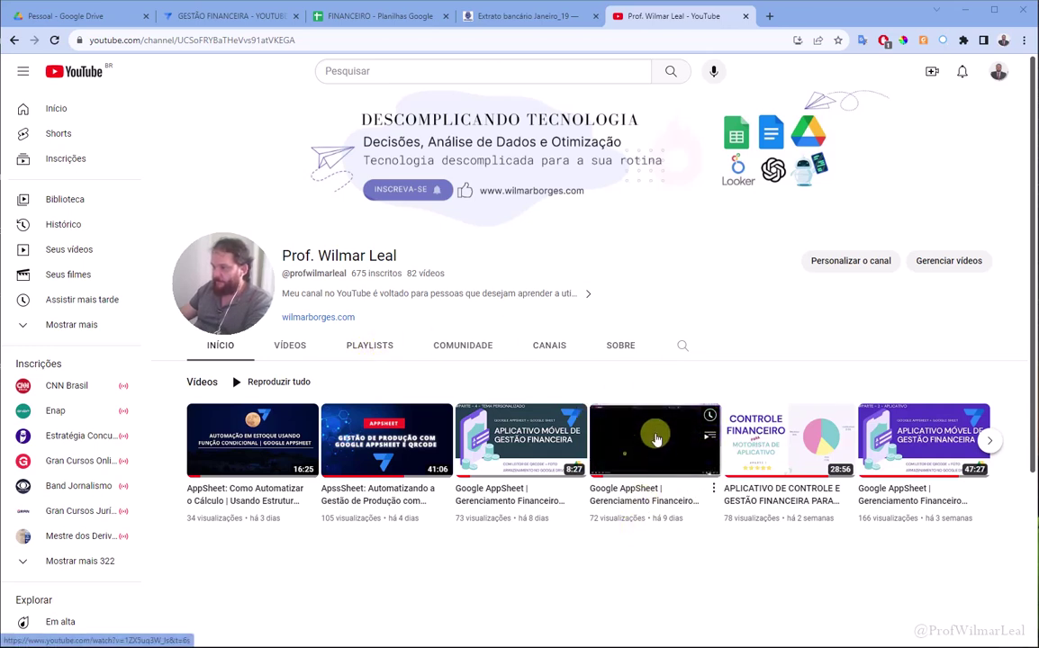
- Scroll through the January Lançamentos debits and credits in Extrato bancário, then go back to the GESTÃO FINANCEIRA editor
left_click(514, 18)
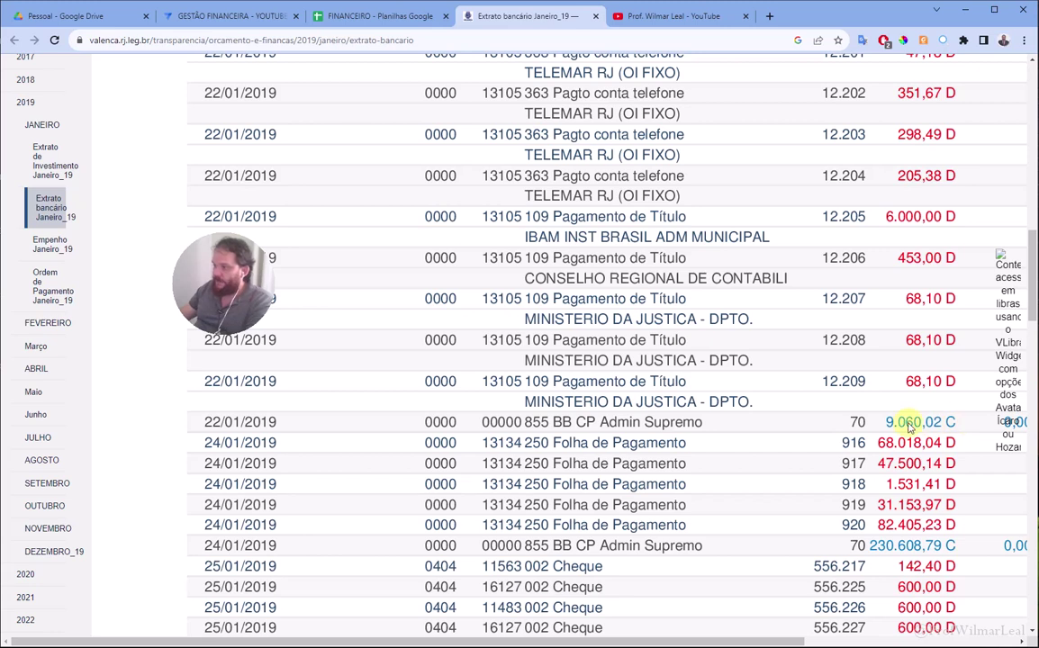
scroll(914, 427, "up", 5)
scroll(856, 429, "up", 3)
scroll(911, 422, "down", 3)
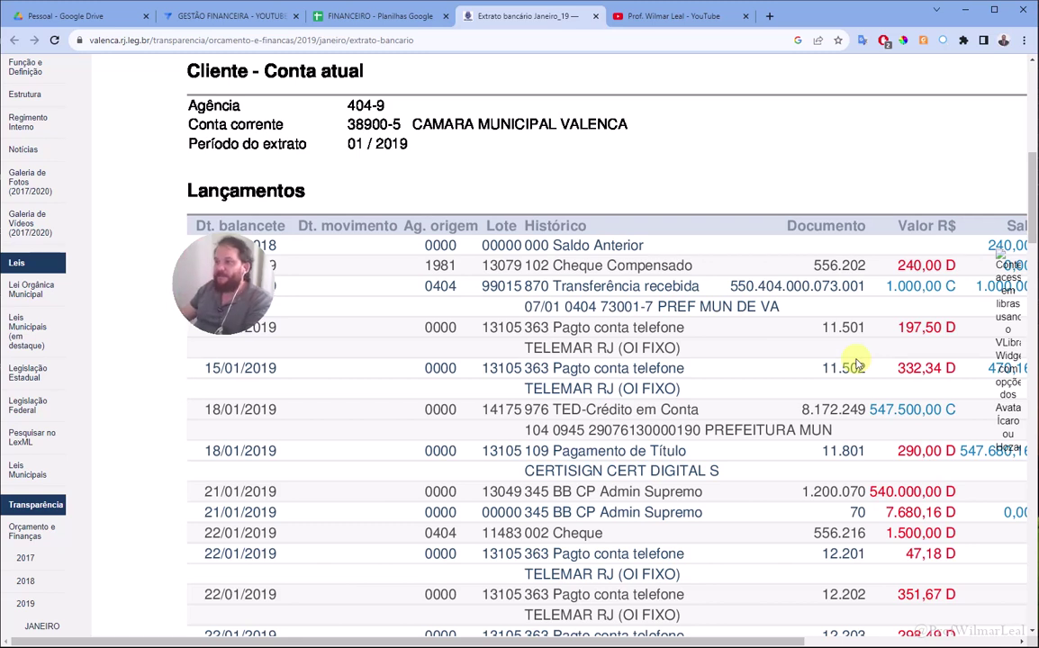
scroll(823, 389, "down", 4)
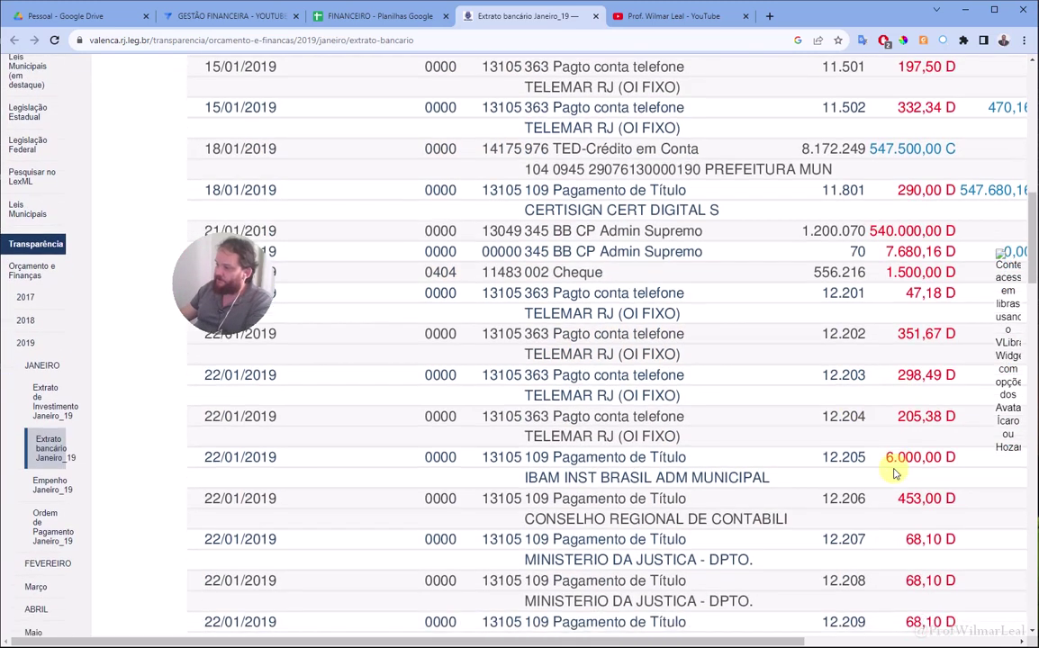
scroll(893, 399, "down", 3)
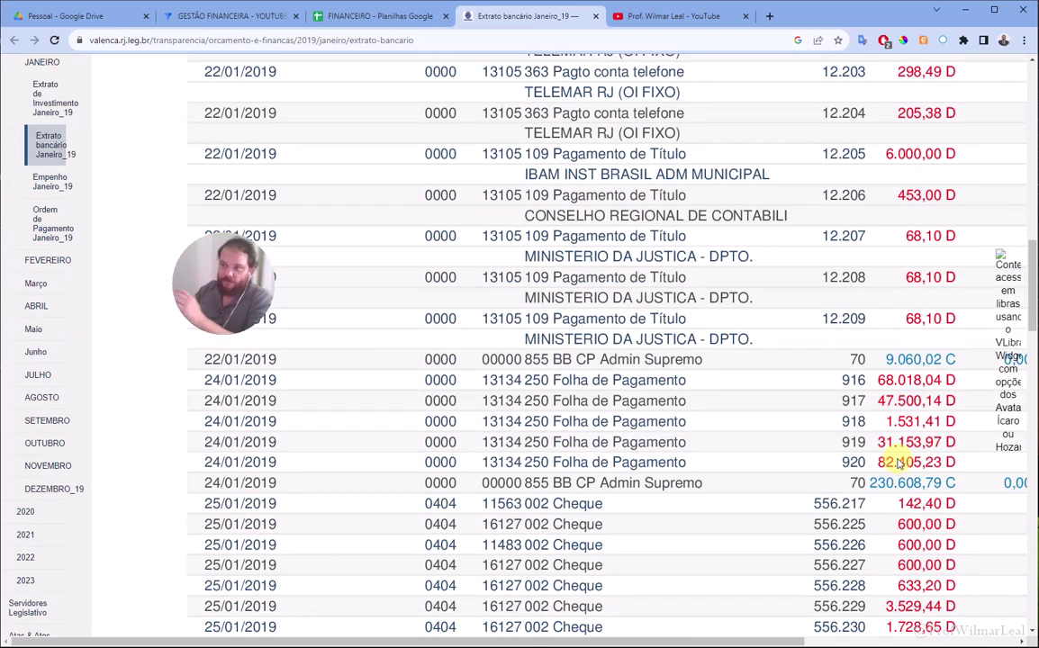
left_click(212, 15)
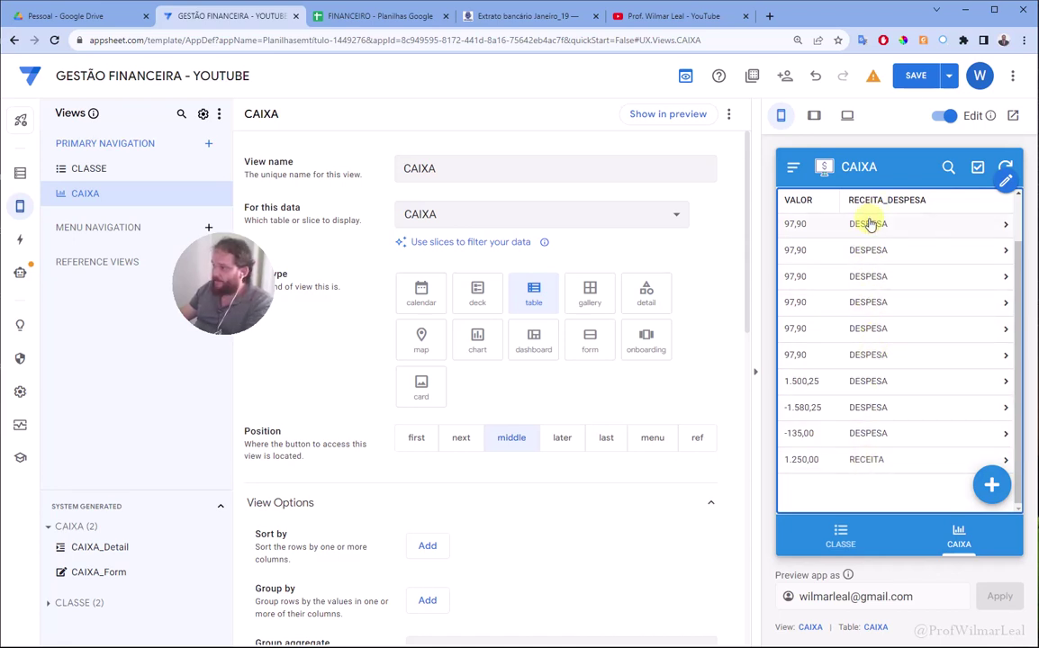
- View the 97,90 DESPESA record's details, then switch to the FINANCEIRO spreadsheet's CAIXA sheet
left_click(871, 225)
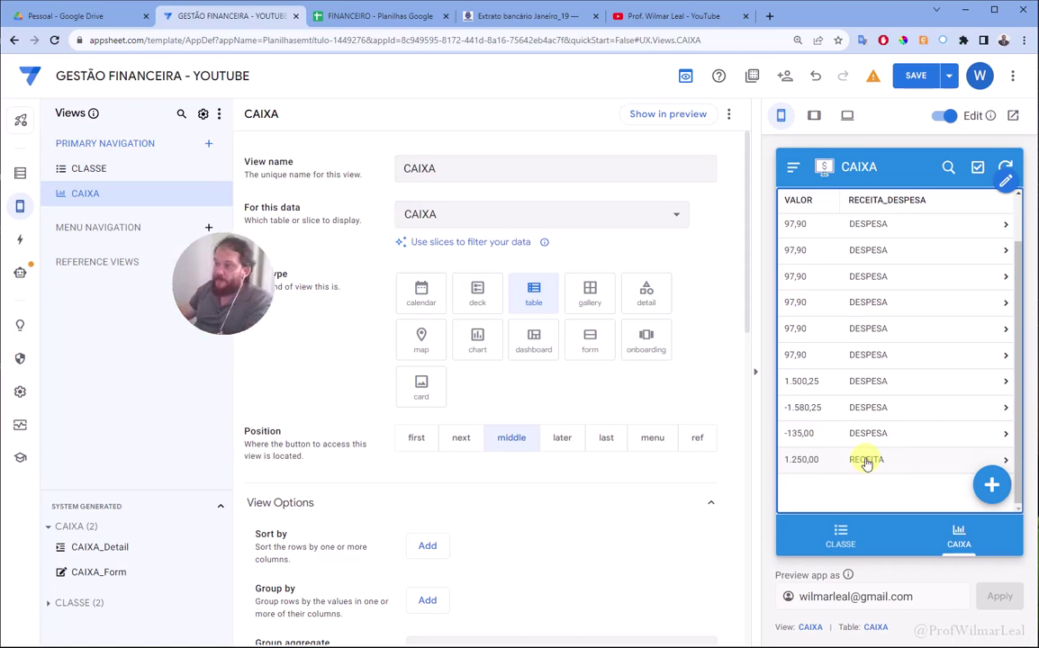
left_click(371, 15)
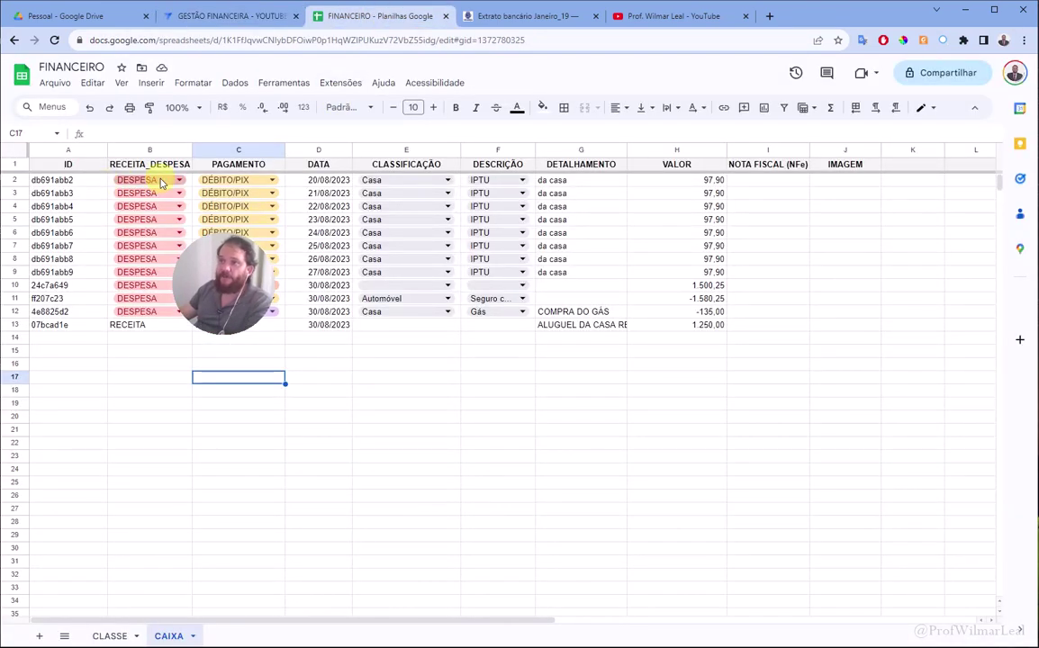
- Check the RECEITA/DESPESA dropdown options in cell B2 without changing it, then return to Extrato bancário
left_click(173, 182)
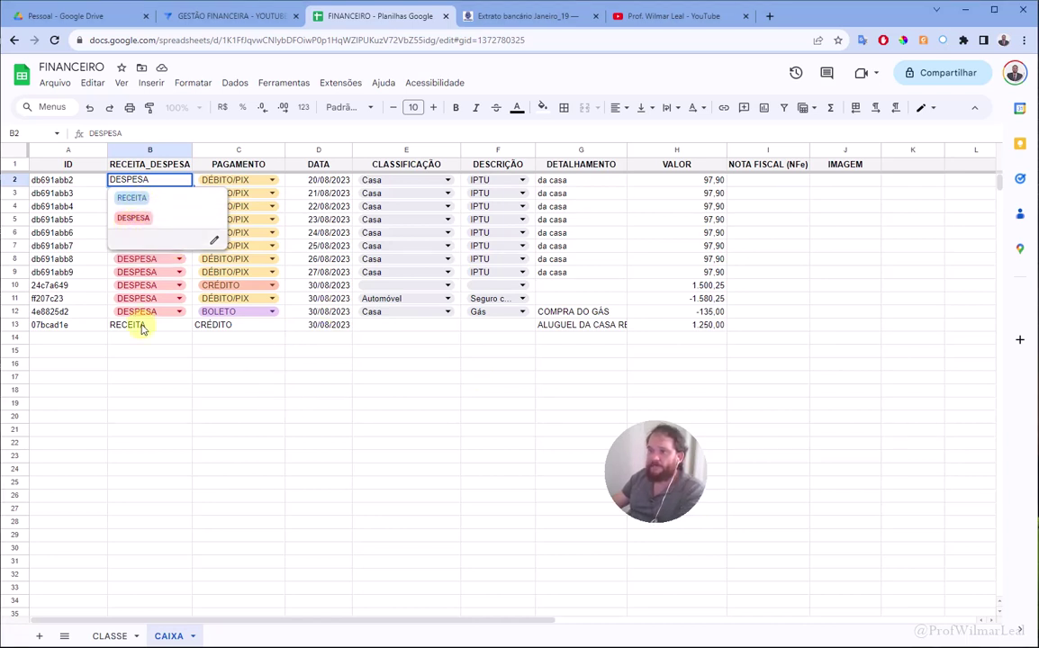
left_click(180, 379)
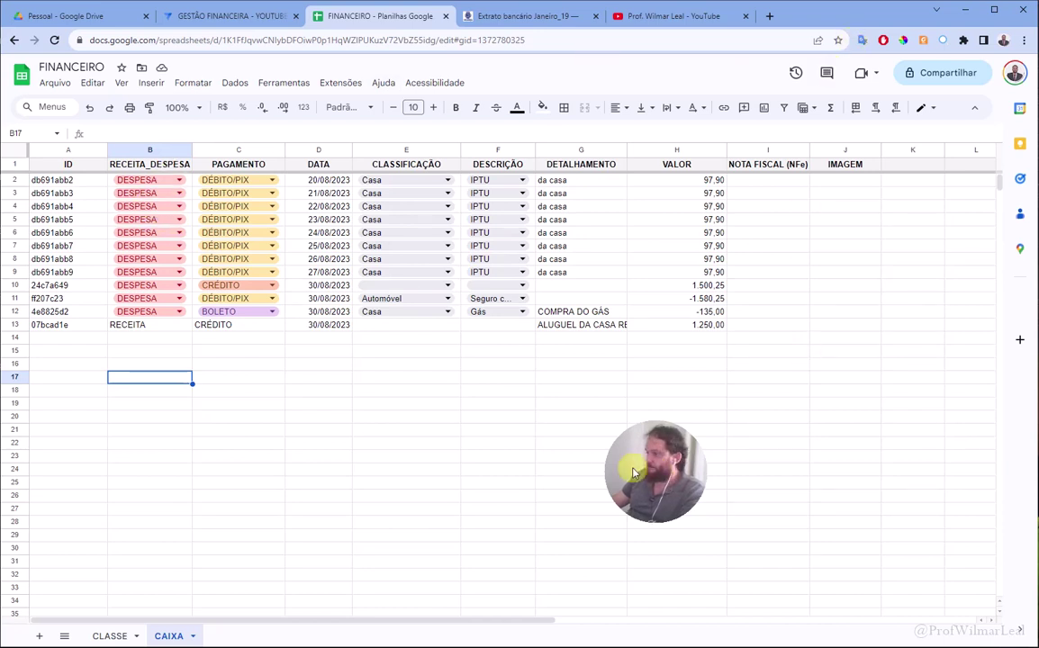
left_click(527, 15)
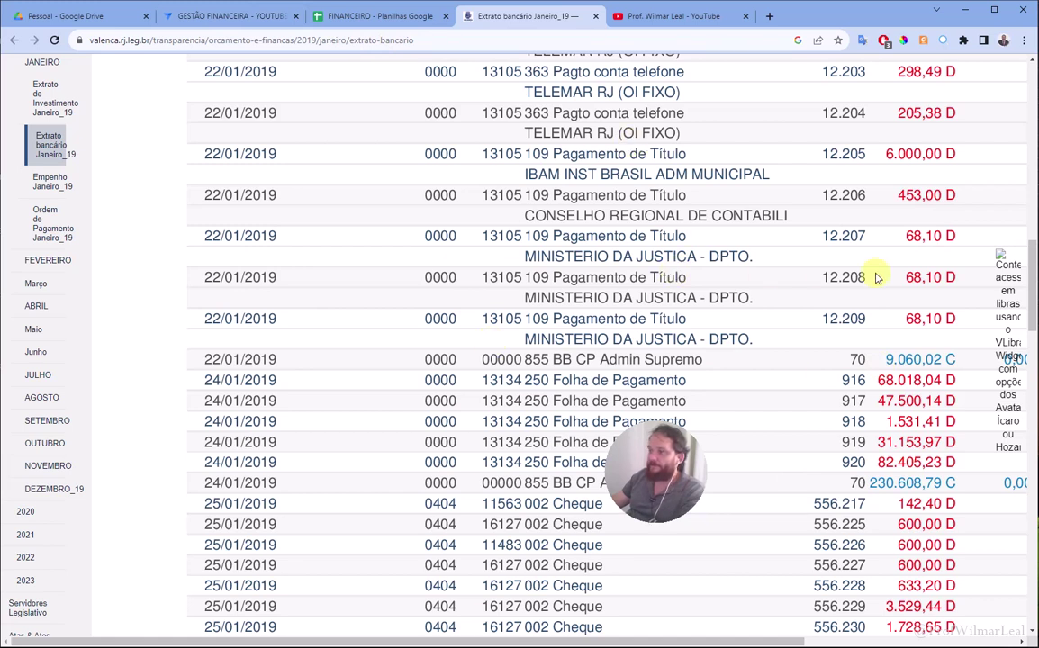
- Glance over the bank statement and switch back to the GESTÃO FINANCEIRA editor's CAIXA preview
scroll(912, 371, "down", 2)
scroll(911, 371, "up", 3)
left_click(207, 15)
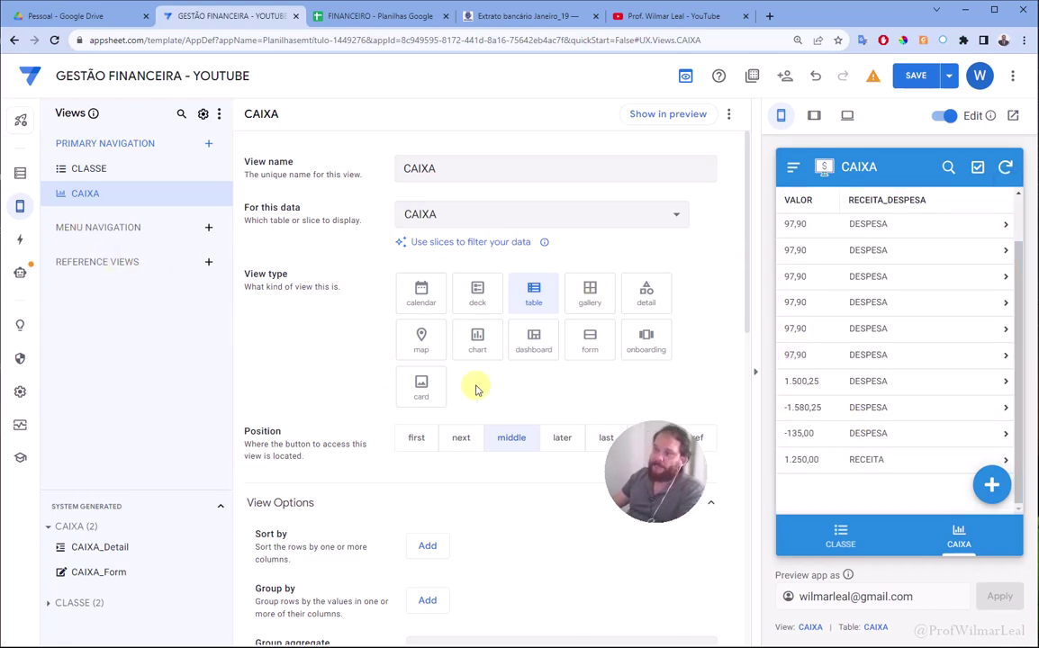
- Open the Format rules page, translate its heading to 'Regras de formato', and start a new format rule
mouse_move(20, 206)
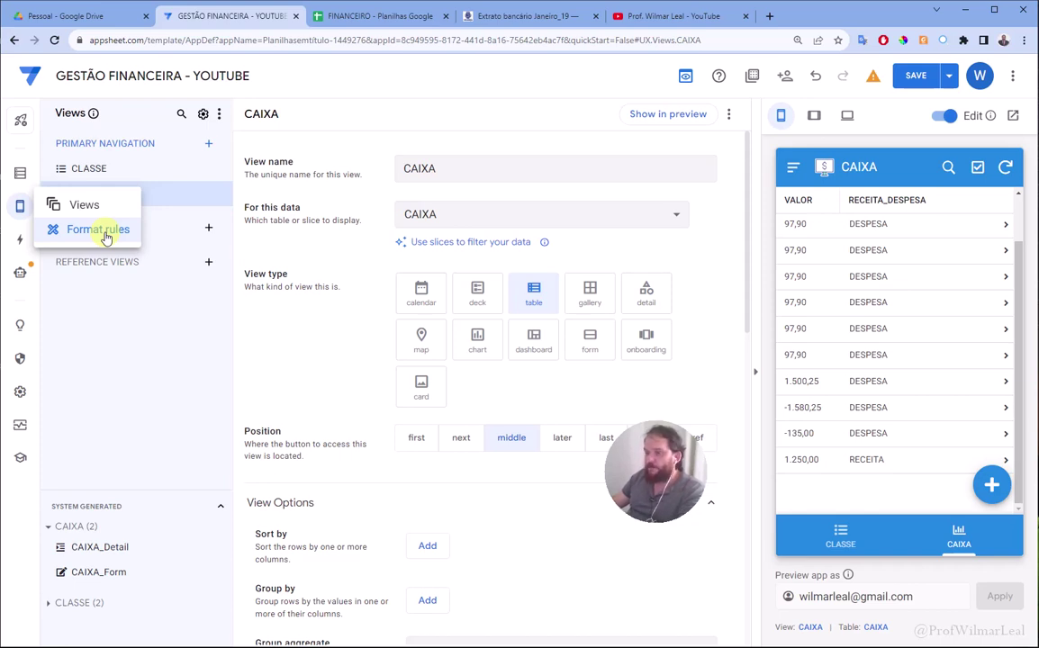
left_click(101, 231)
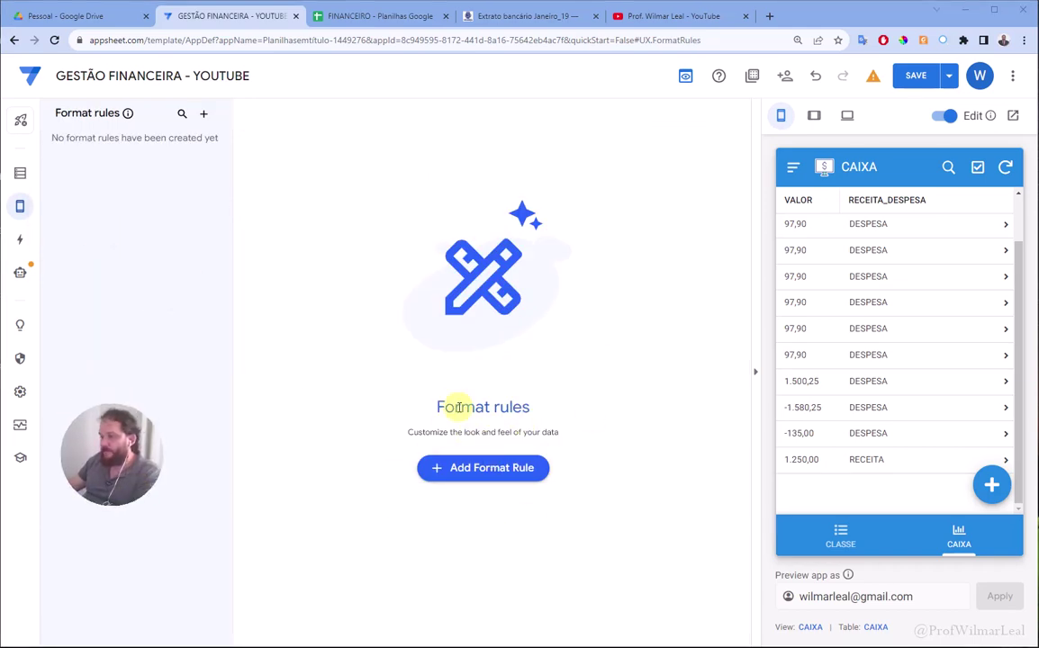
double_click(460, 407)
left_click(461, 407)
left_click(462, 389)
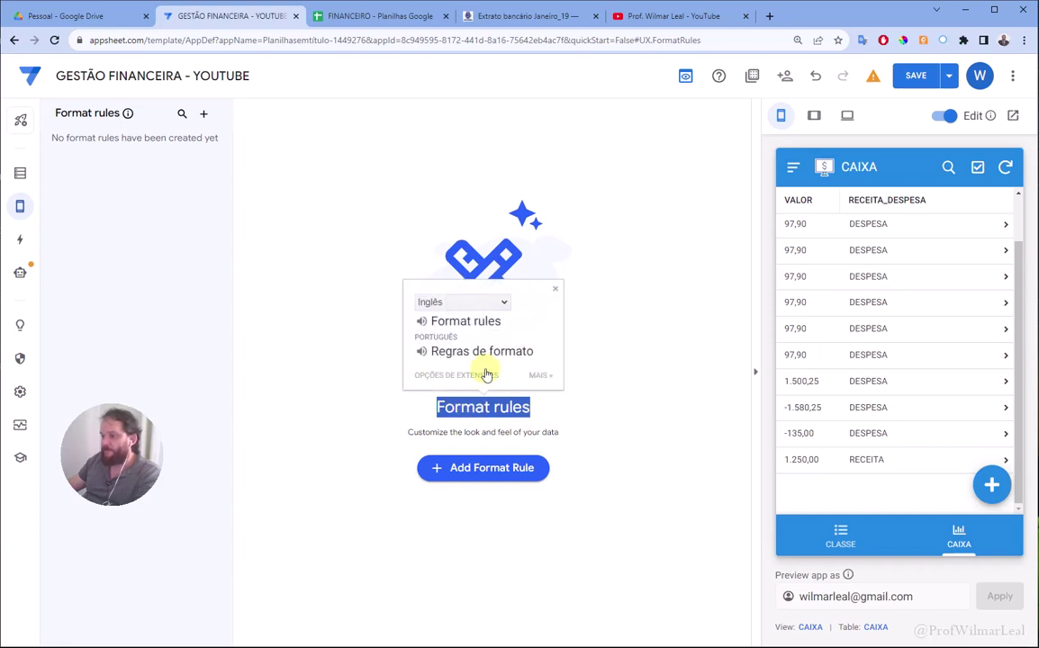
triple_click(531, 351)
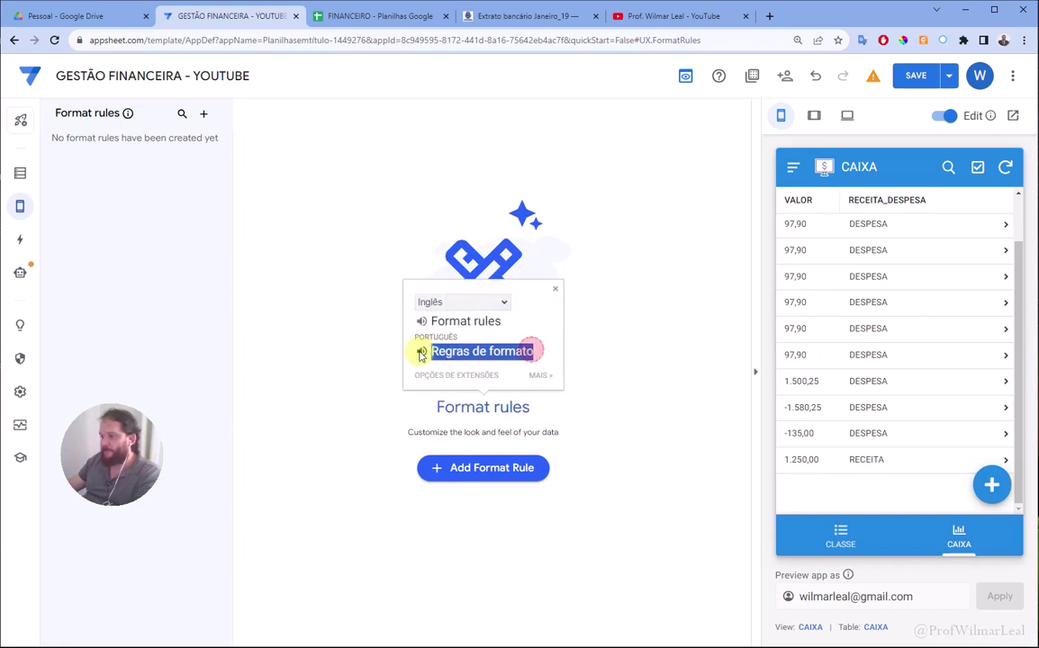
left_click(303, 379)
triple_click(491, 433)
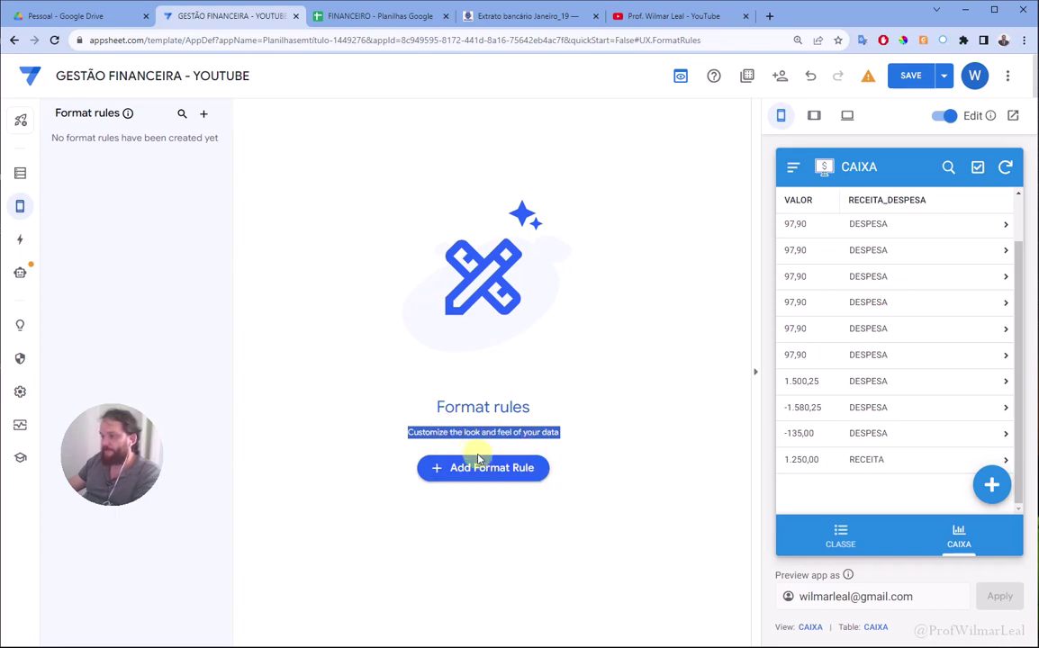
left_click(487, 470)
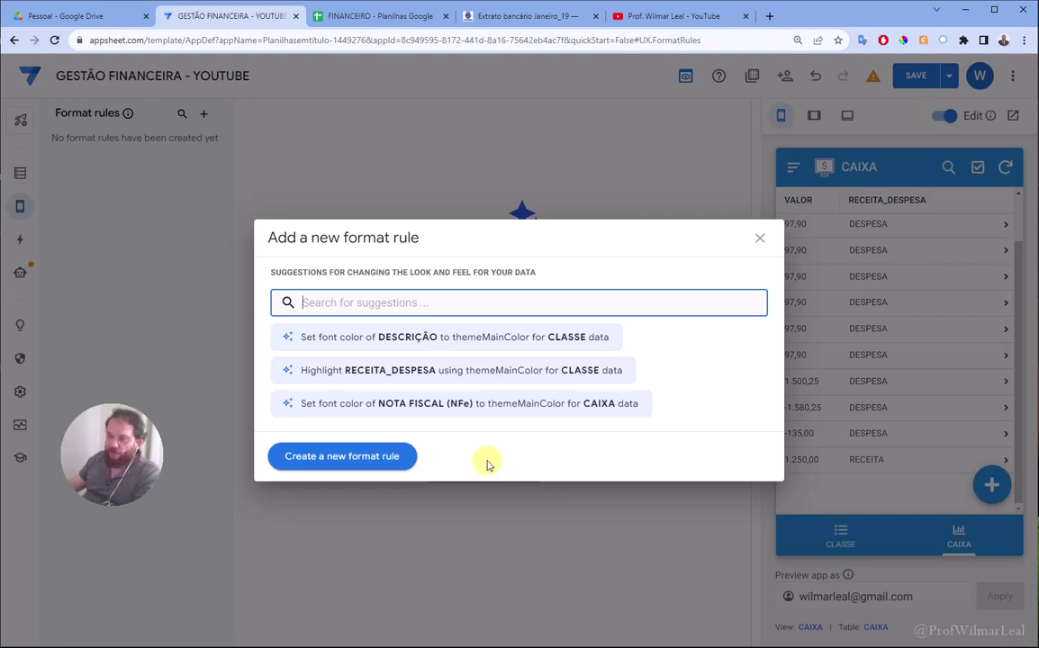
- Create a blank format rule and rename it DespesaVermelho
left_click(341, 457)
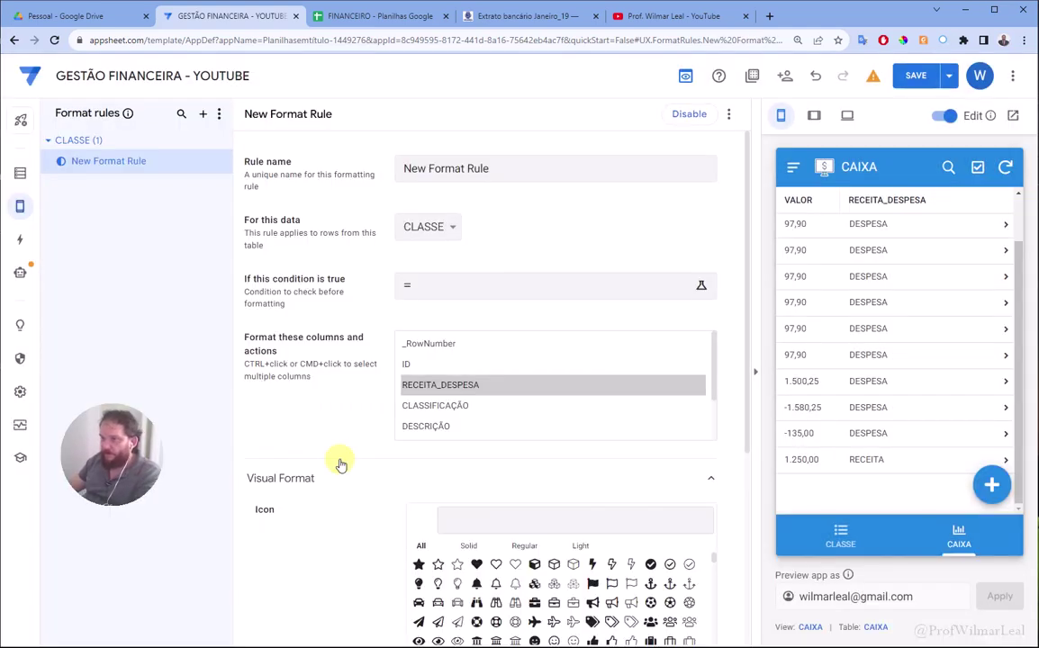
left_click(499, 177)
triple_click(556, 174)
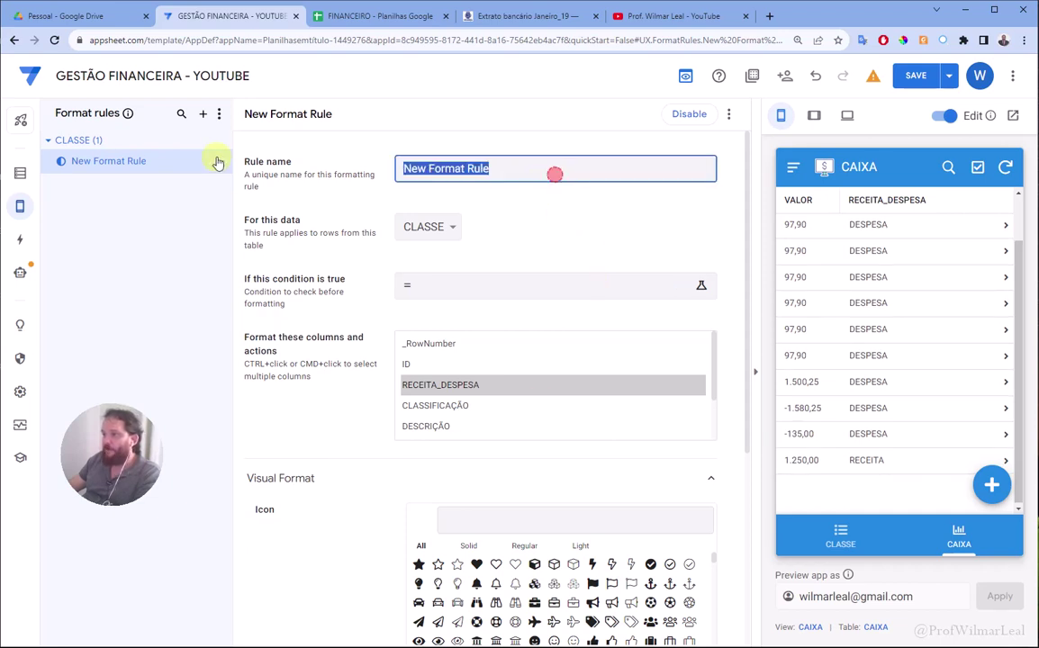
type("Ne")
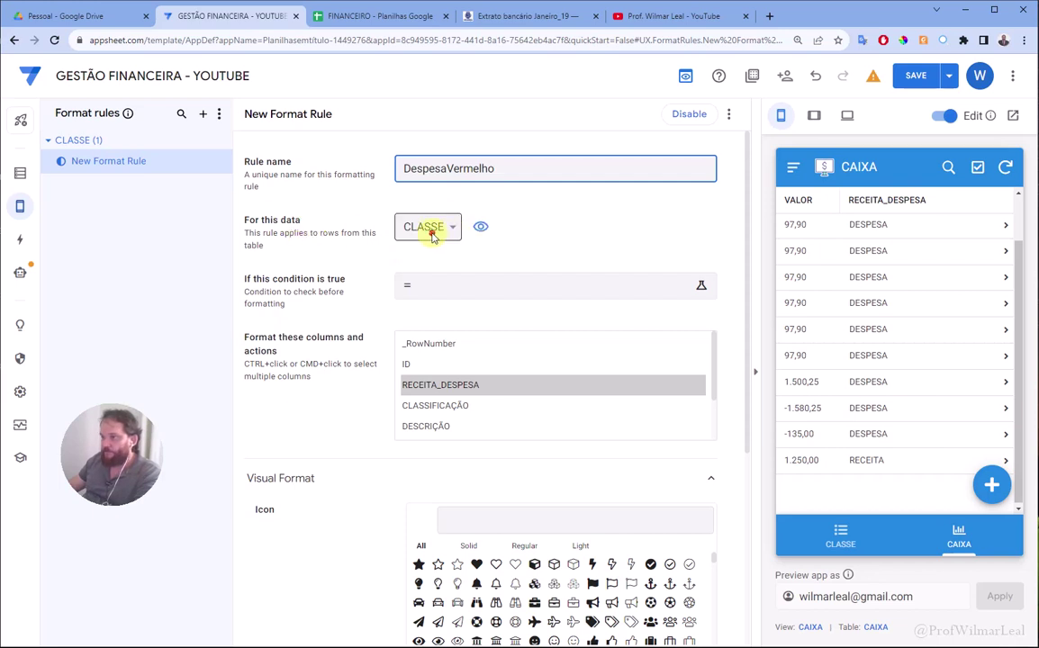
- Apply the rule to the CAIXA table and have it format the VALOR column
left_click(430, 231)
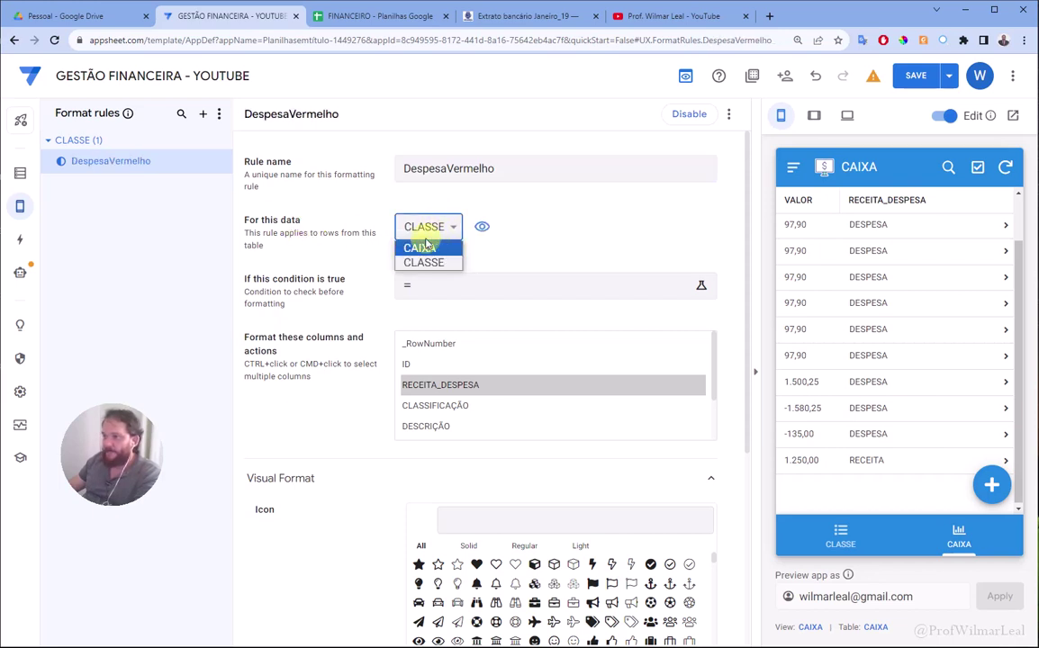
left_click(432, 249)
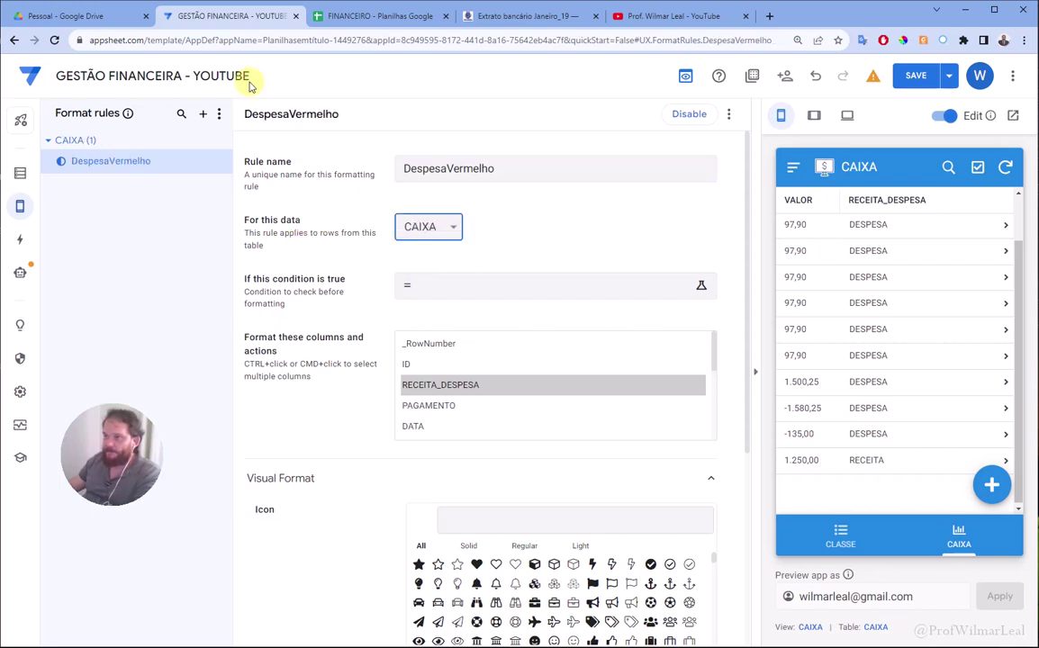
left_click(350, 14)
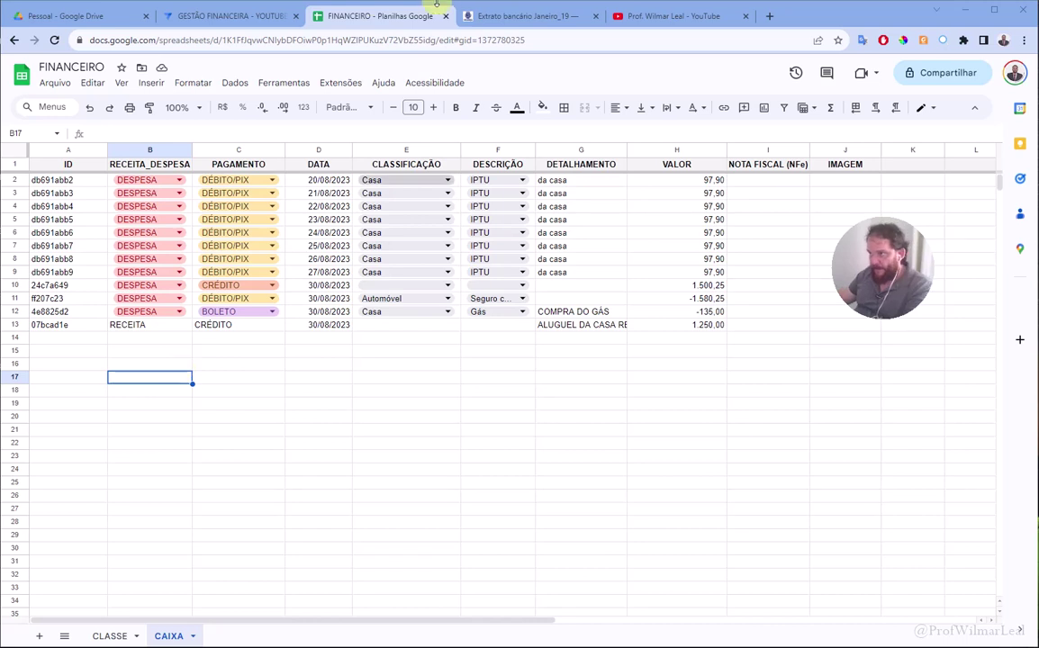
left_click(214, 17)
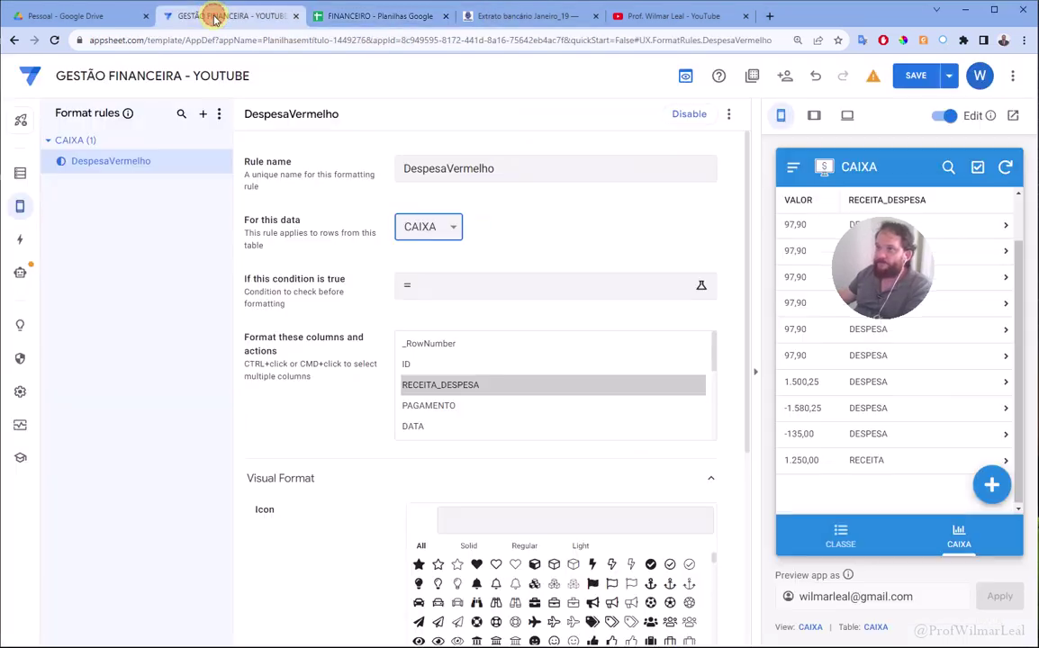
left_click(416, 385)
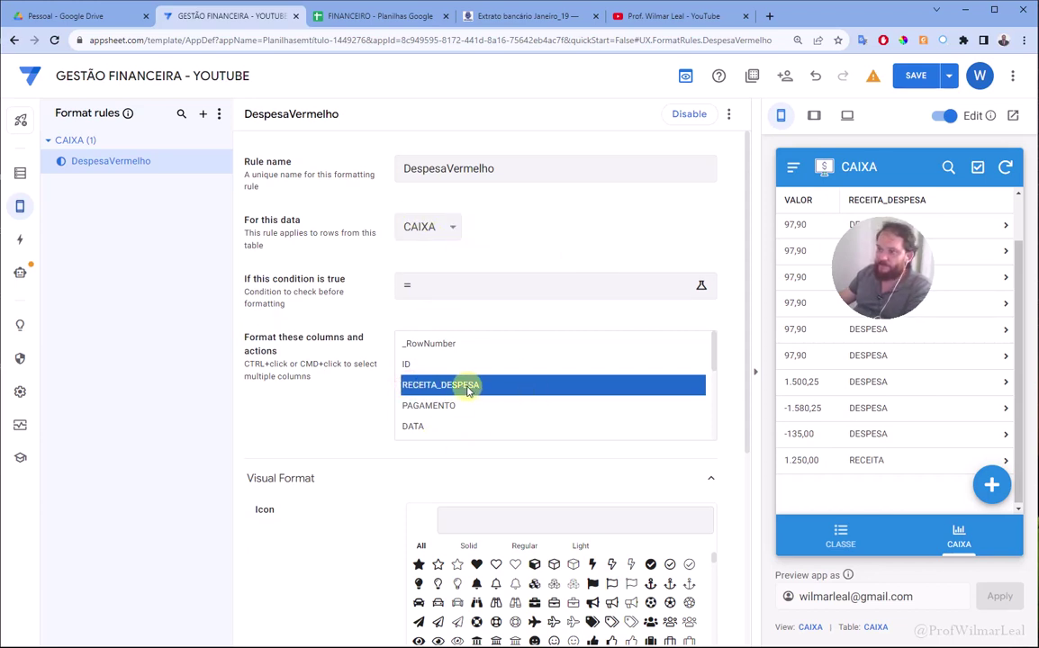
scroll(434, 424, "down", 2)
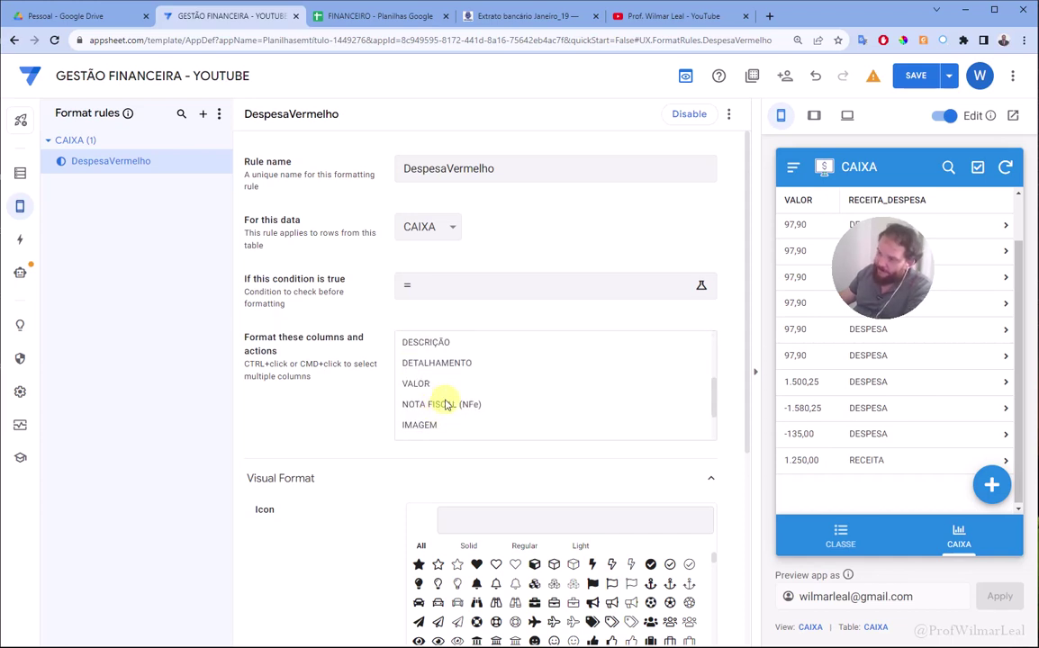
left_click(419, 386)
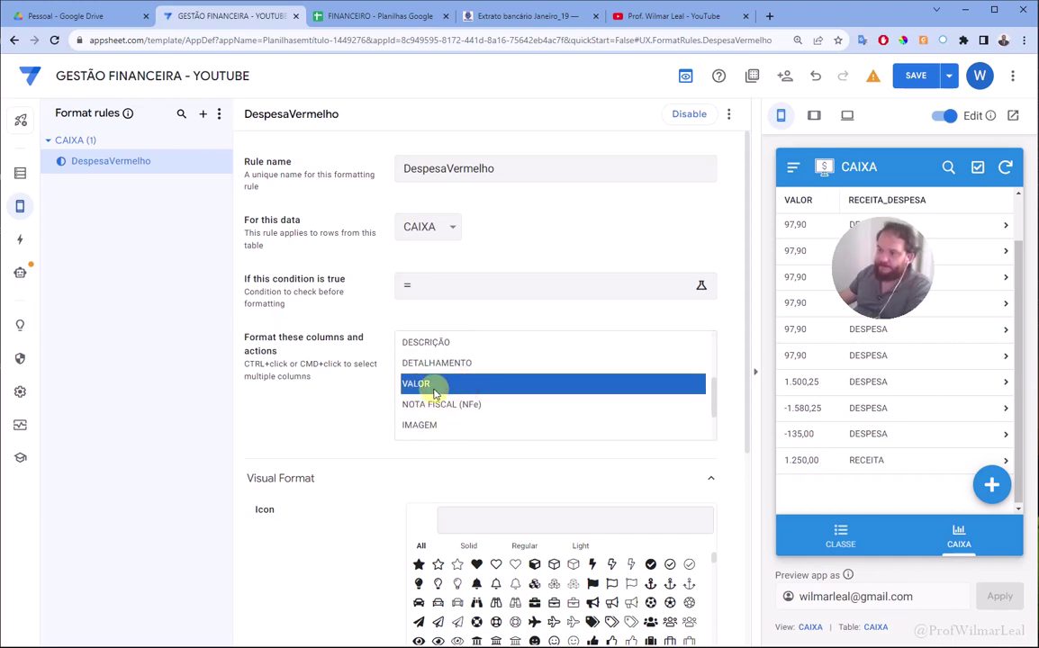
left_click(467, 387)
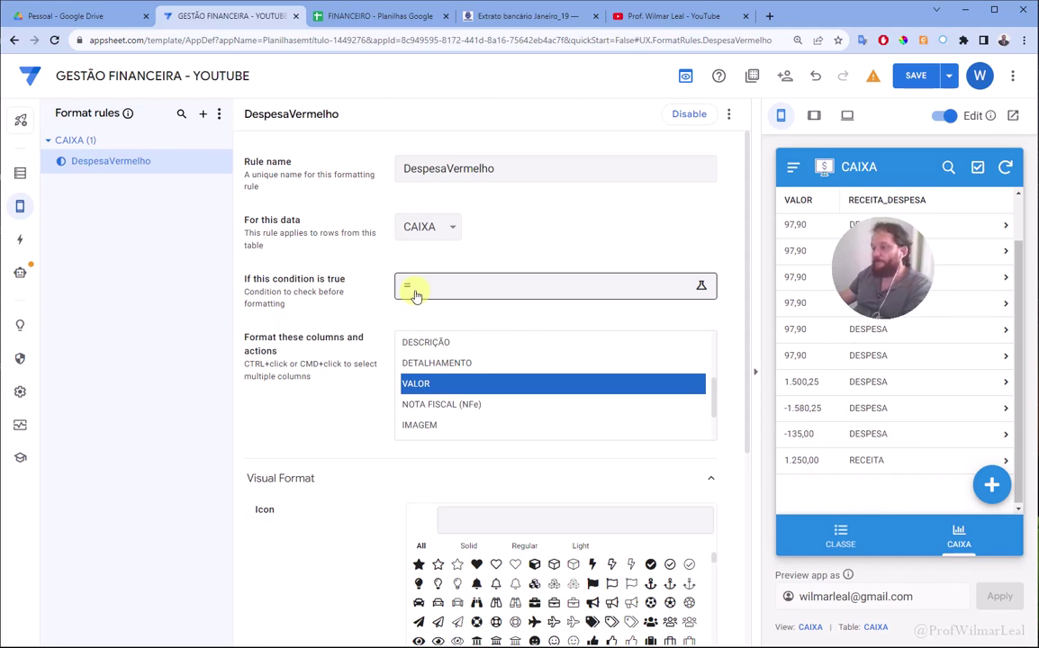
- Enter the condition [VALOR]<0 in the Expression Assistant and save it
left_click(470, 286)
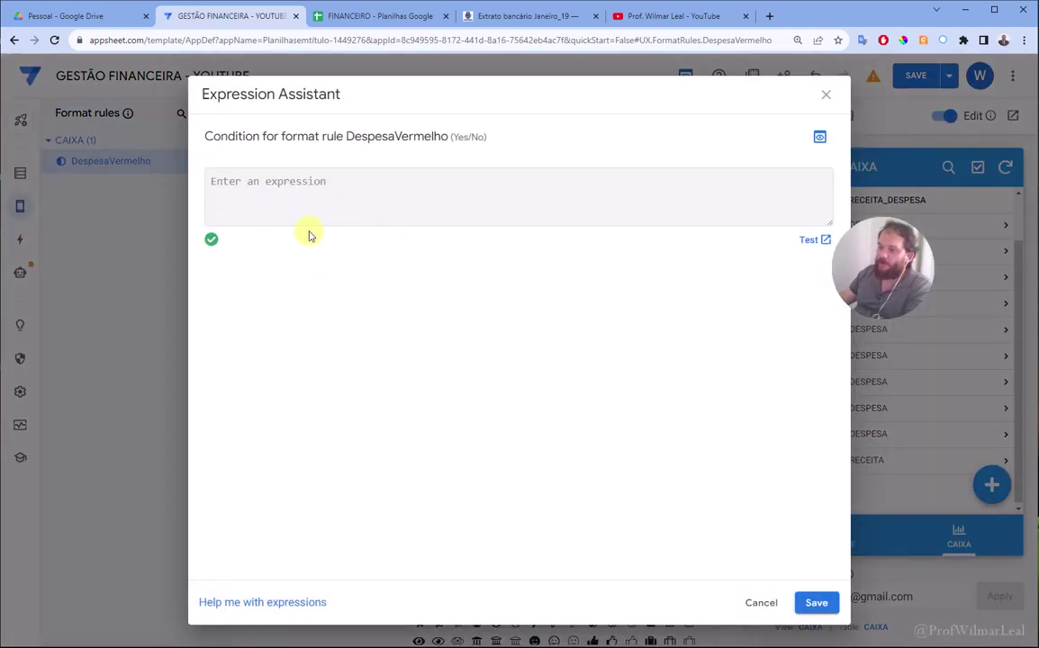
left_click_drag(208, 320, 254, 324)
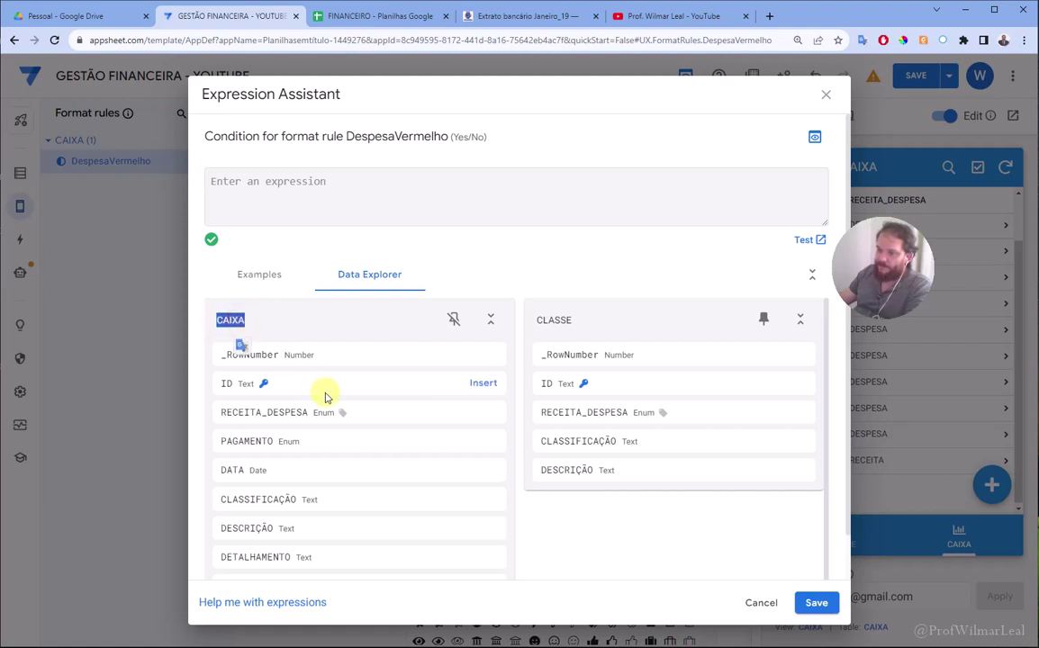
scroll(315, 524, "down", 1)
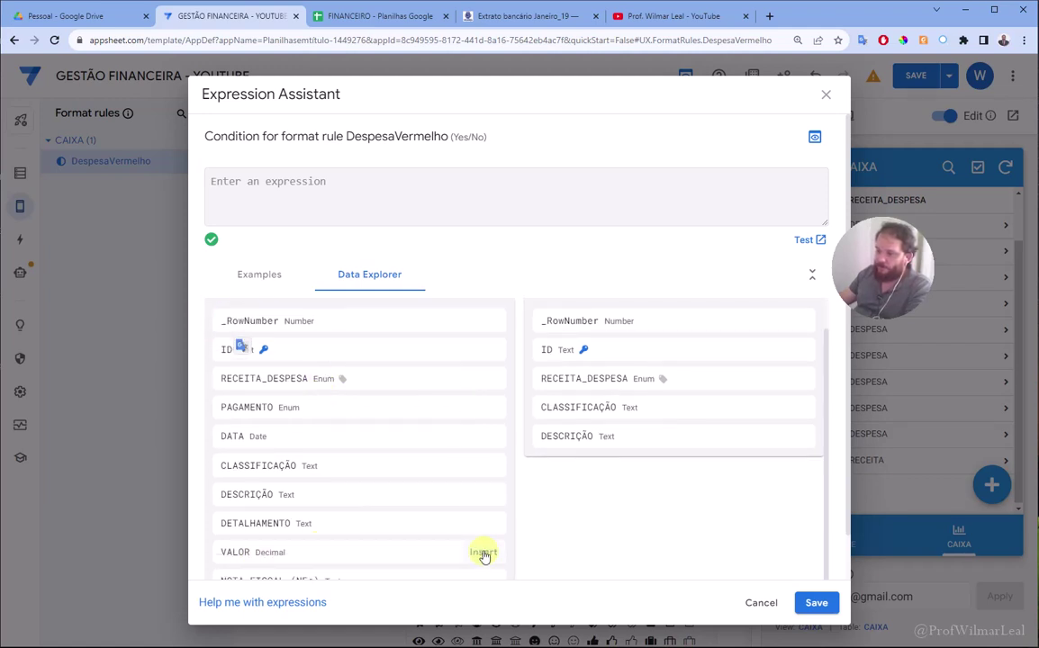
left_click(483, 552)
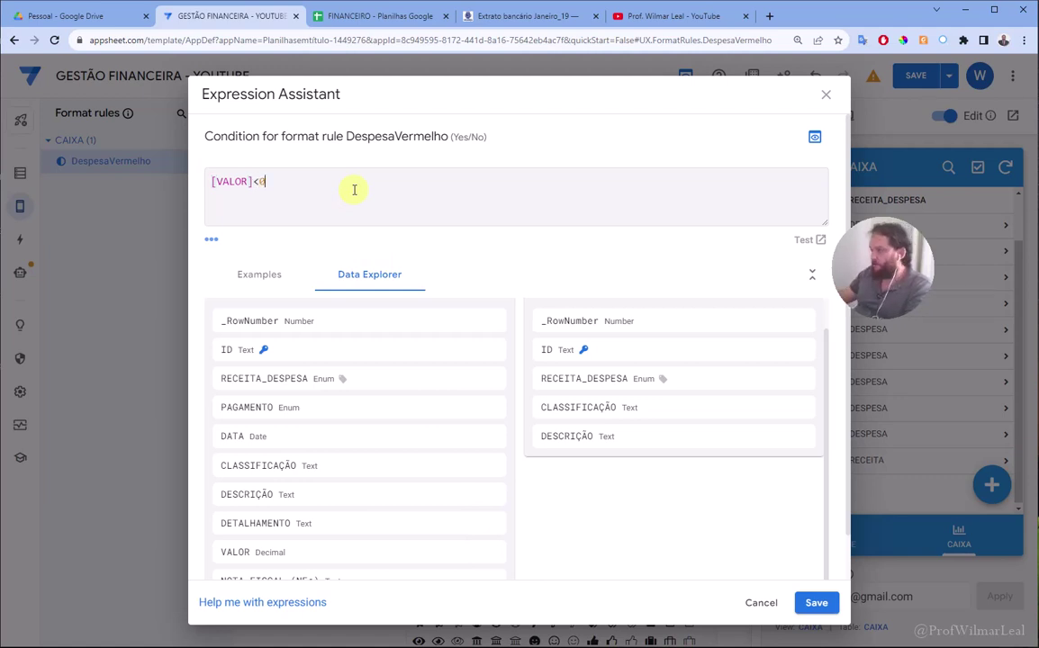
left_click_drag(871, 234, 939, 146)
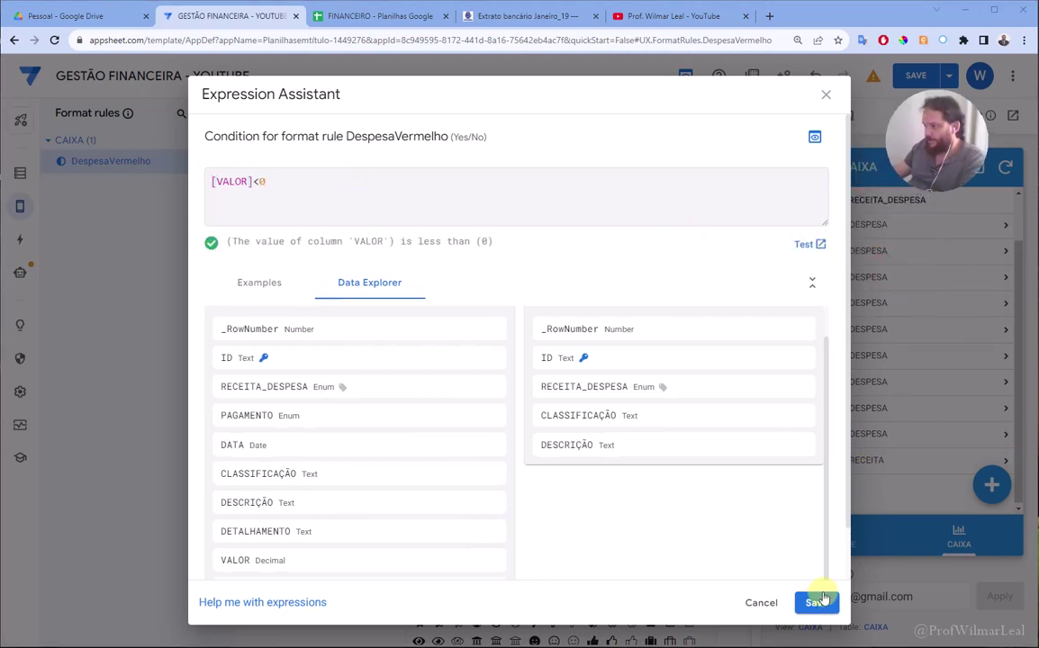
left_click(817, 603)
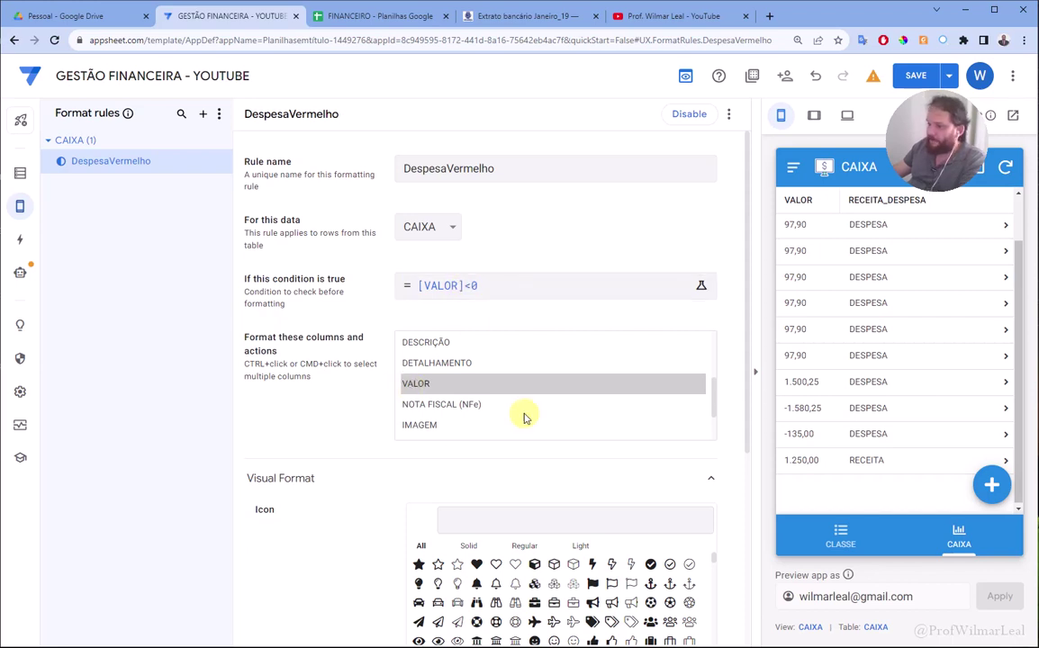
- After trying heart and bullhorn icons, give DespesaVermelho the arrow-alt-down icon
scroll(531, 422, "down", 2)
scroll(328, 457, "down", 3)
scroll(328, 457, "down", 1)
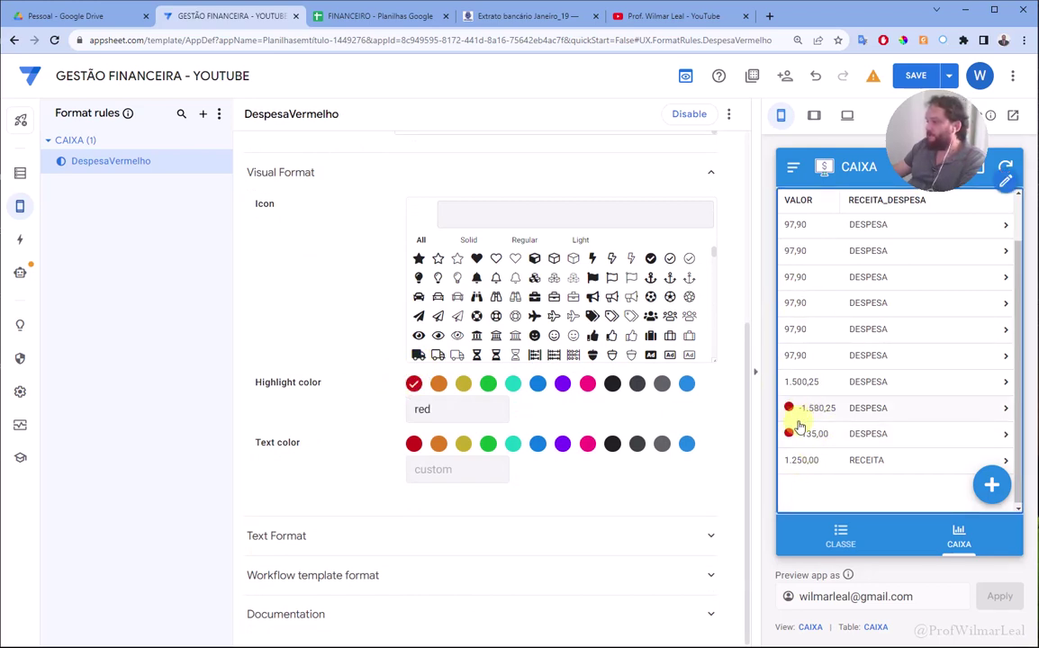
left_click(476, 258)
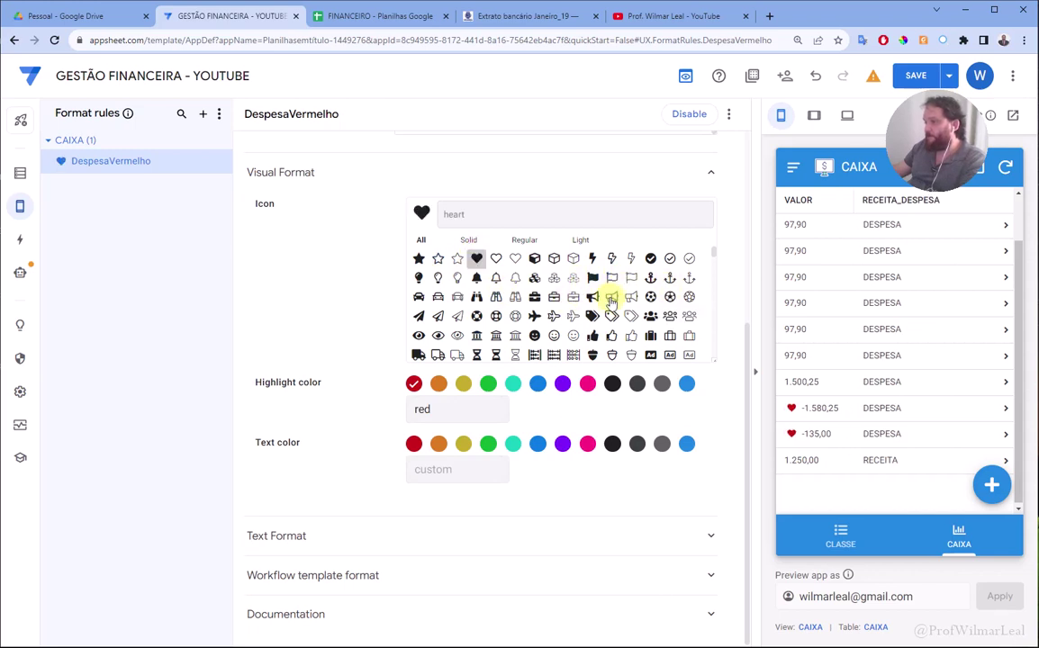
left_click(632, 299)
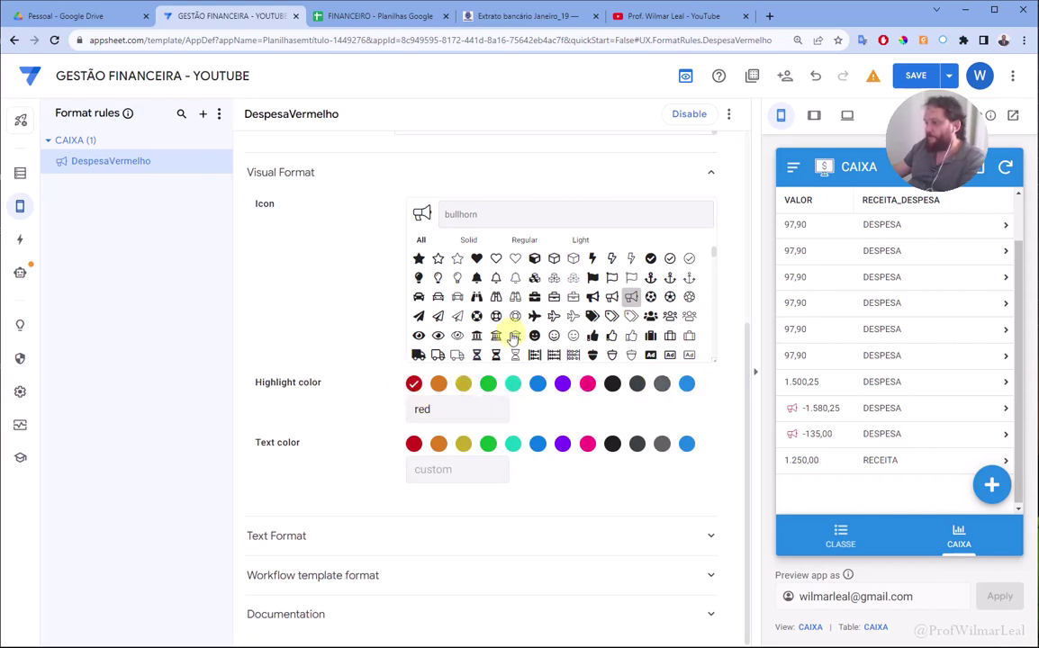
scroll(630, 306, "up", 2)
scroll(667, 288, "down", 2)
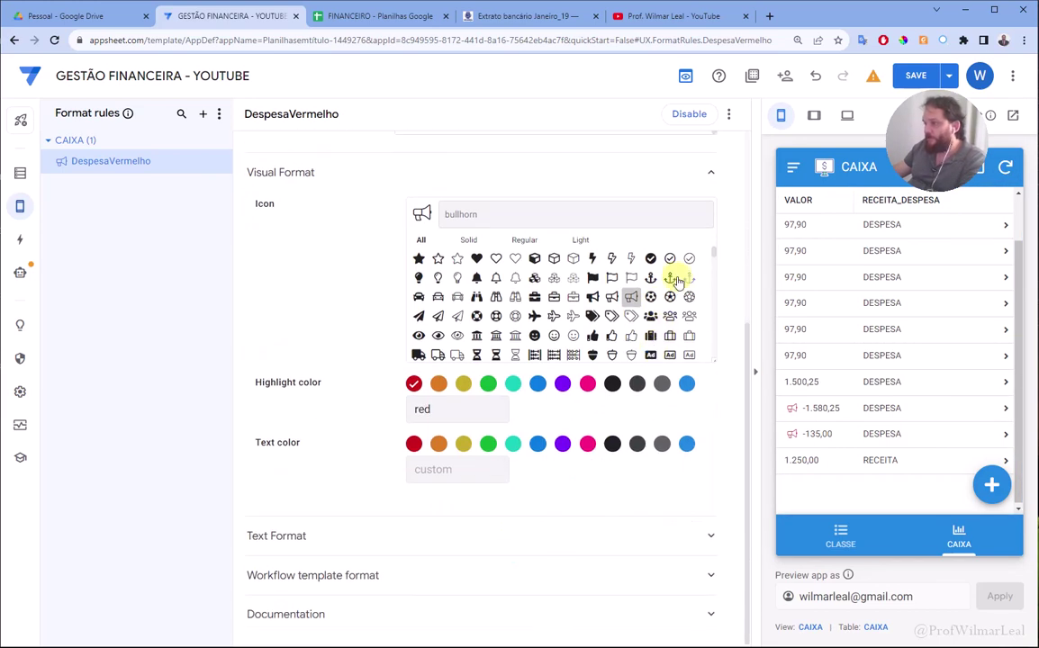
scroll(653, 293, "down", 2)
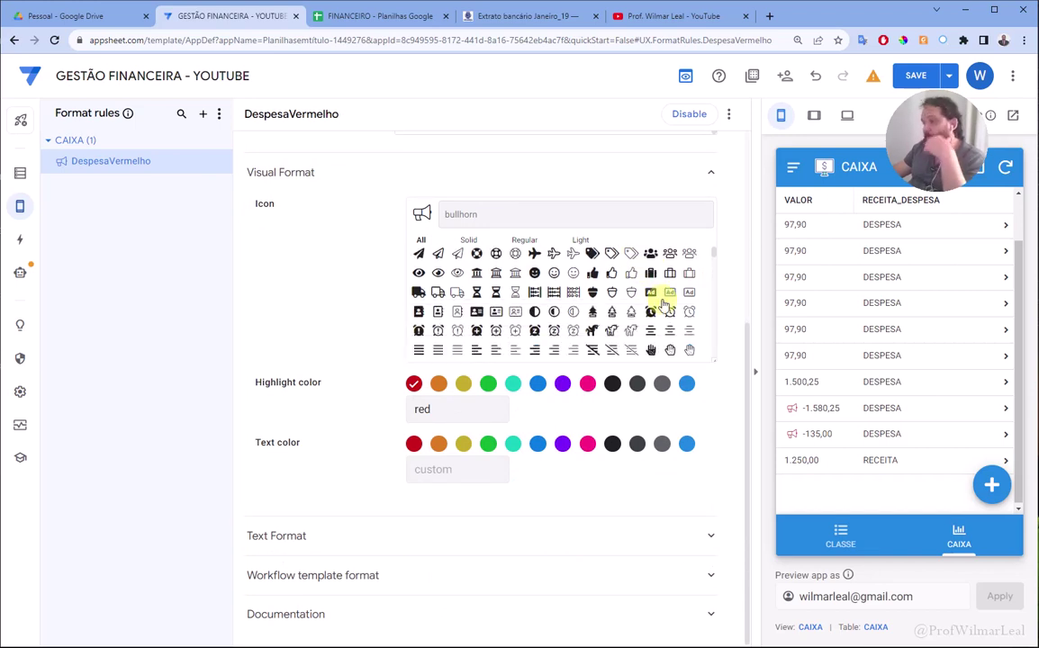
scroll(657, 315, "down", 2)
scroll(662, 315, "down", 2)
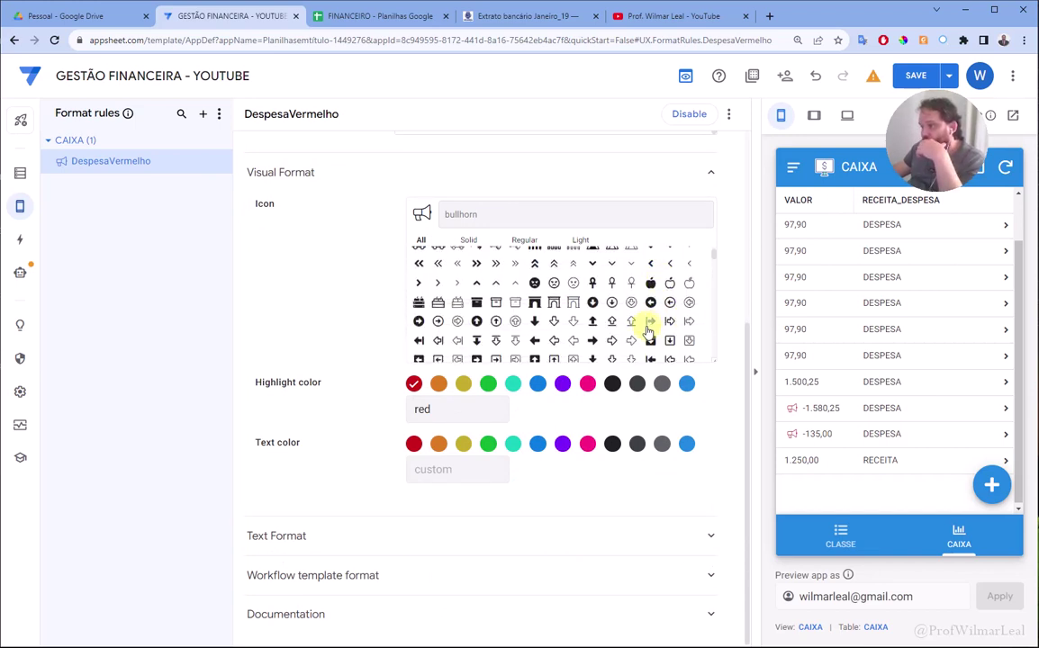
left_click(533, 323)
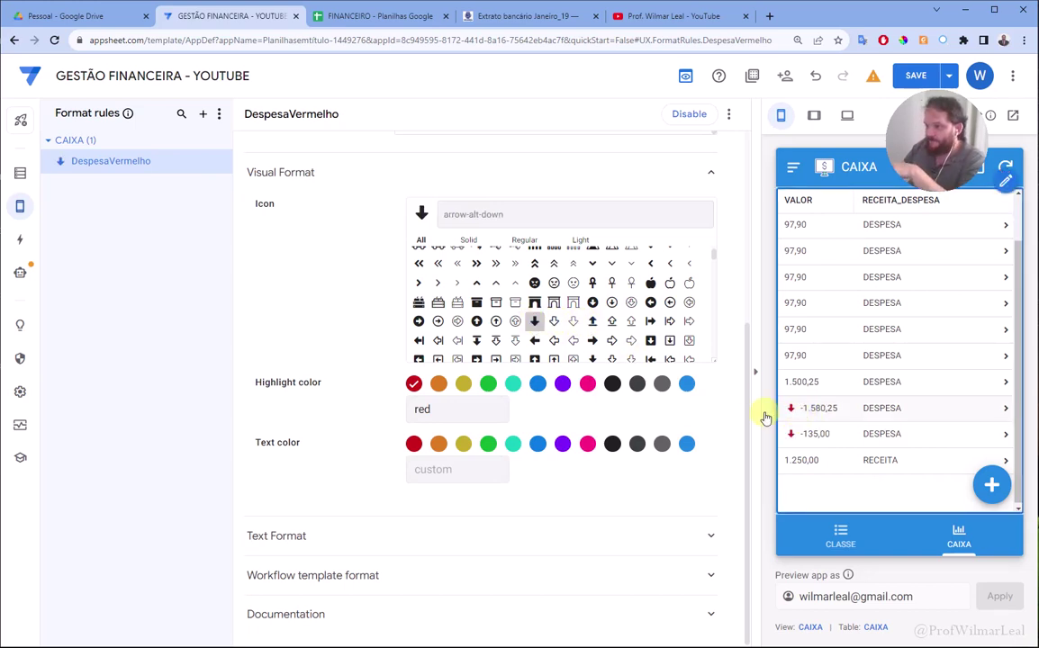
- Set the text color to red and save, so -1.580,25 and -135,00 show red
left_click(413, 443)
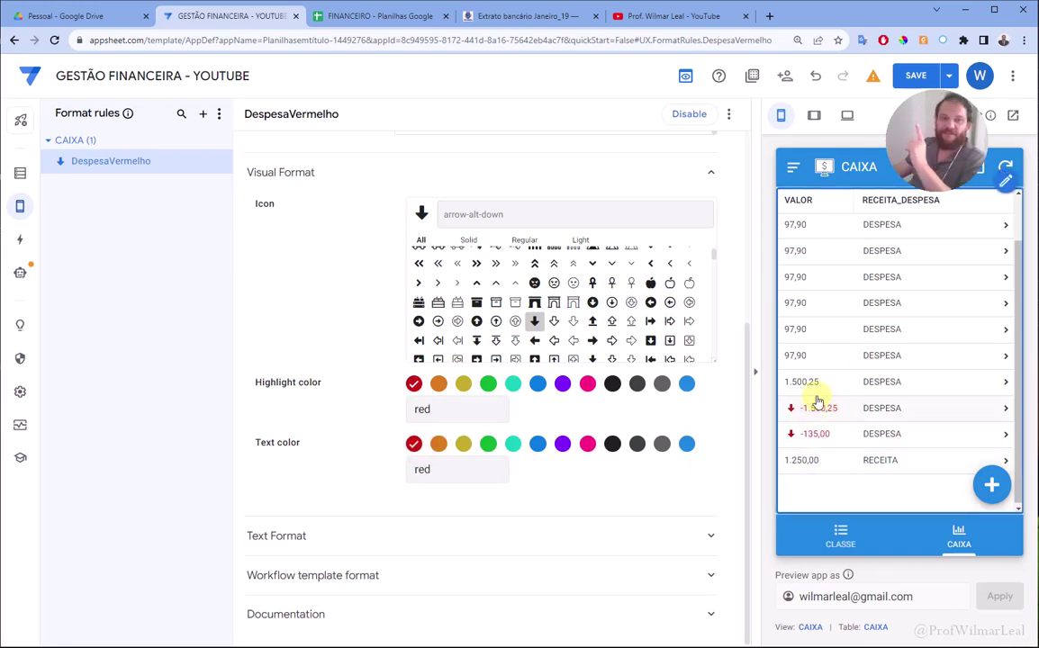
left_click(916, 75)
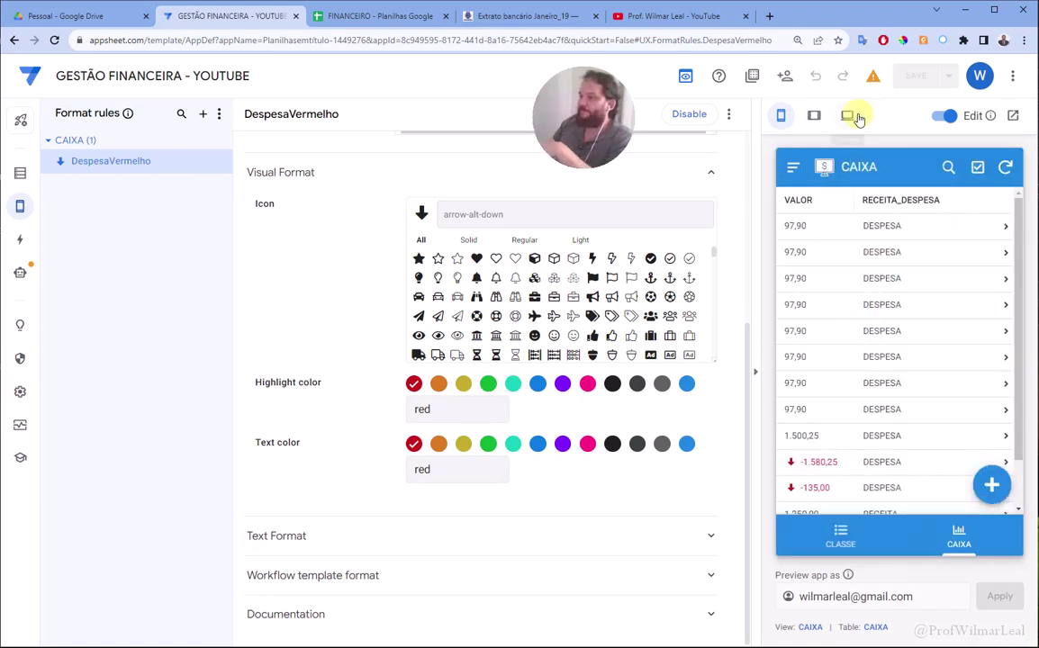
scroll(819, 424, "down", 2)
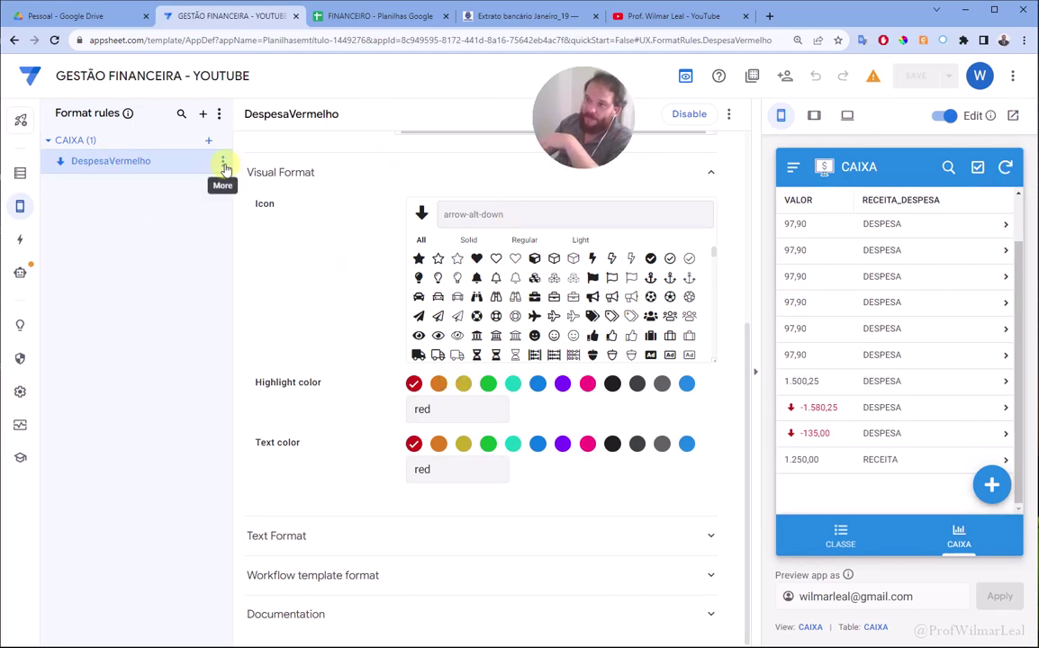
- Duplicate the DespesaVermelho format rule
left_click(223, 164)
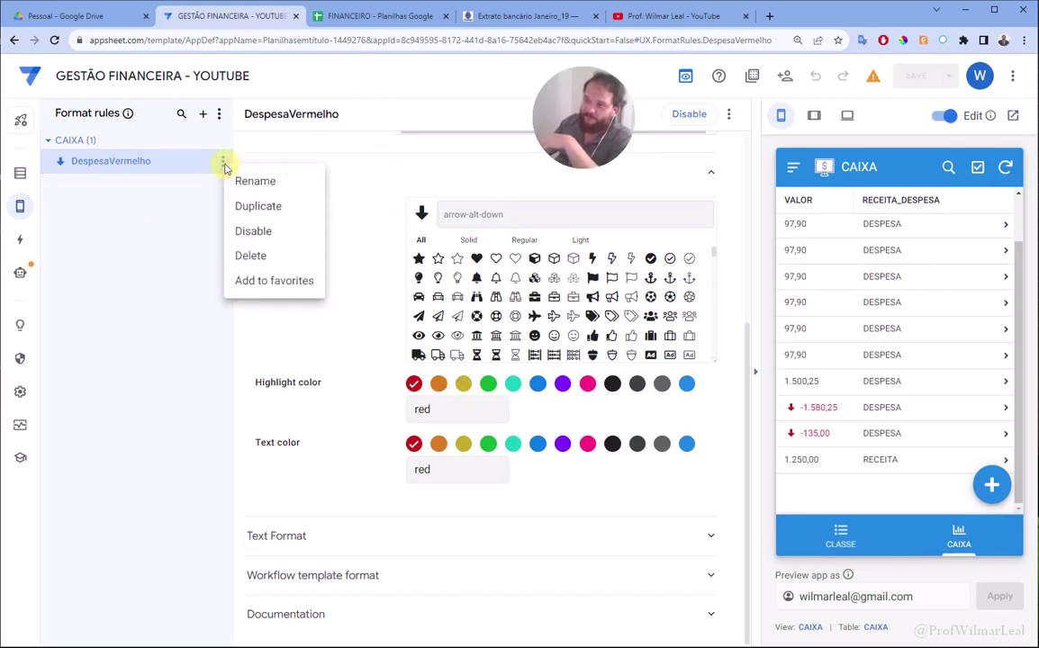
left_click(267, 208)
double_click(158, 189)
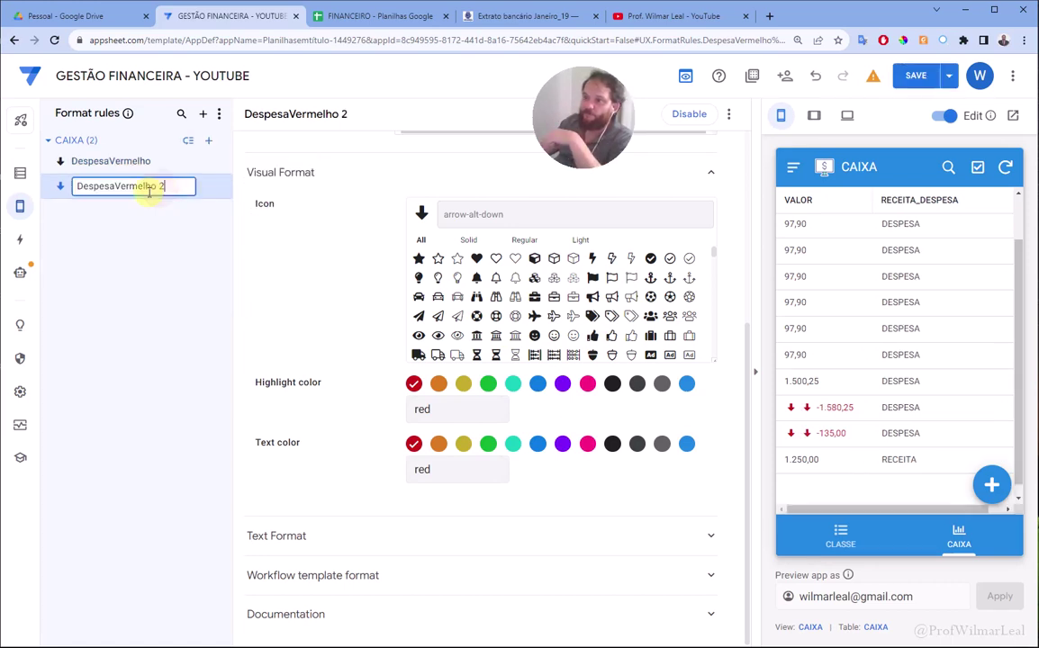
left_click(608, 183)
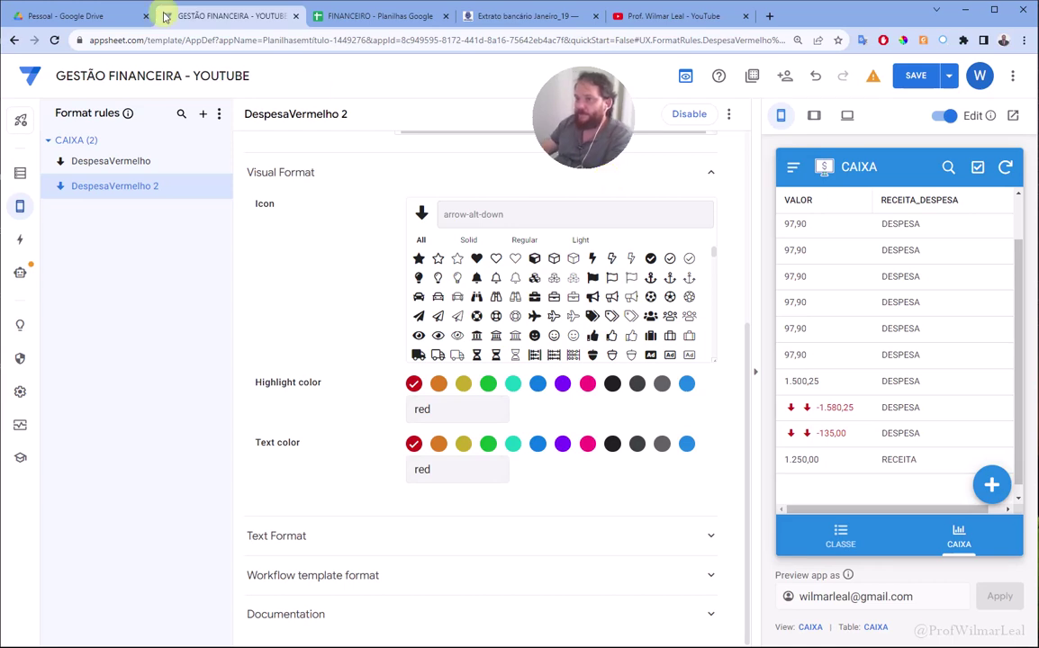
double_click(119, 191)
left_click_drag(115, 187, 255, 205)
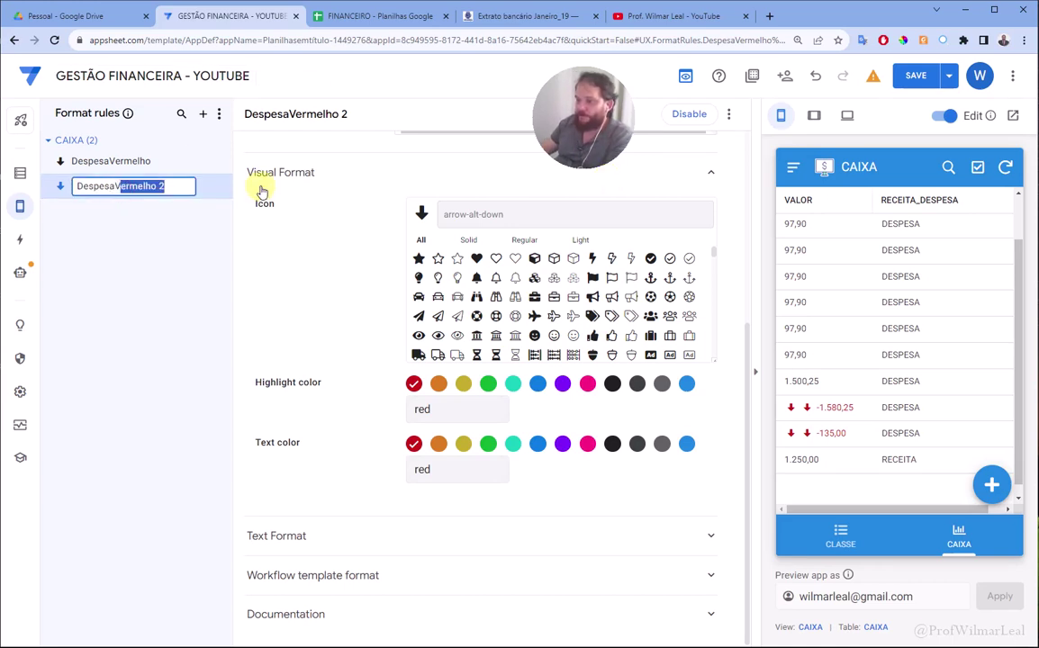
left_click(261, 192)
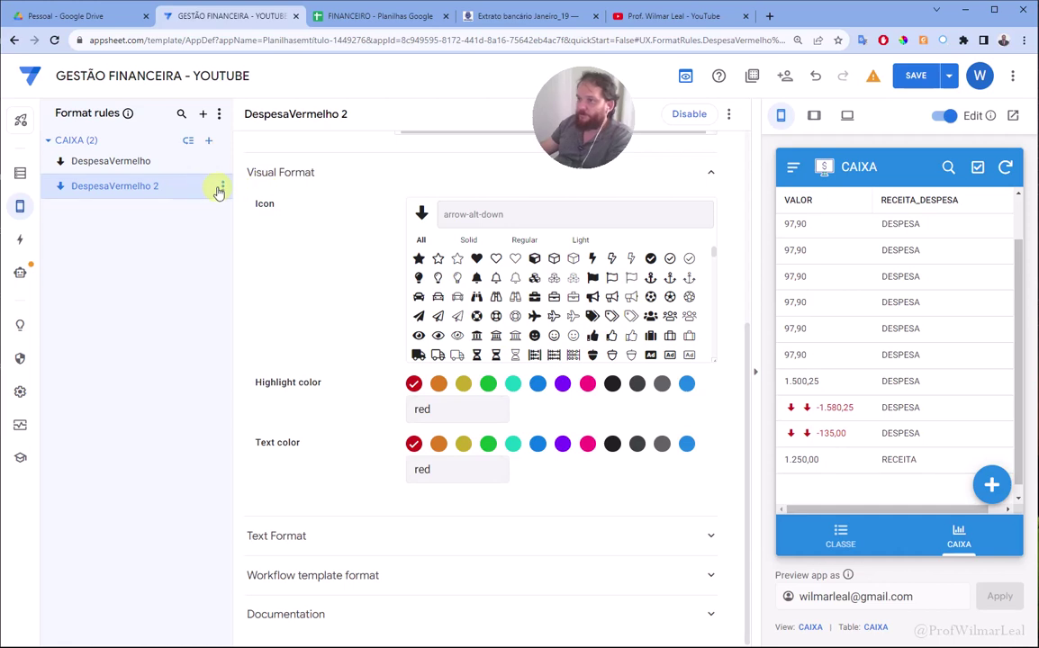
- Rename the copied rule from DespesaVermelho 2 to DespesaAzul
scroll(561, 224, "up", 1)
scroll(560, 224, "up", 3)
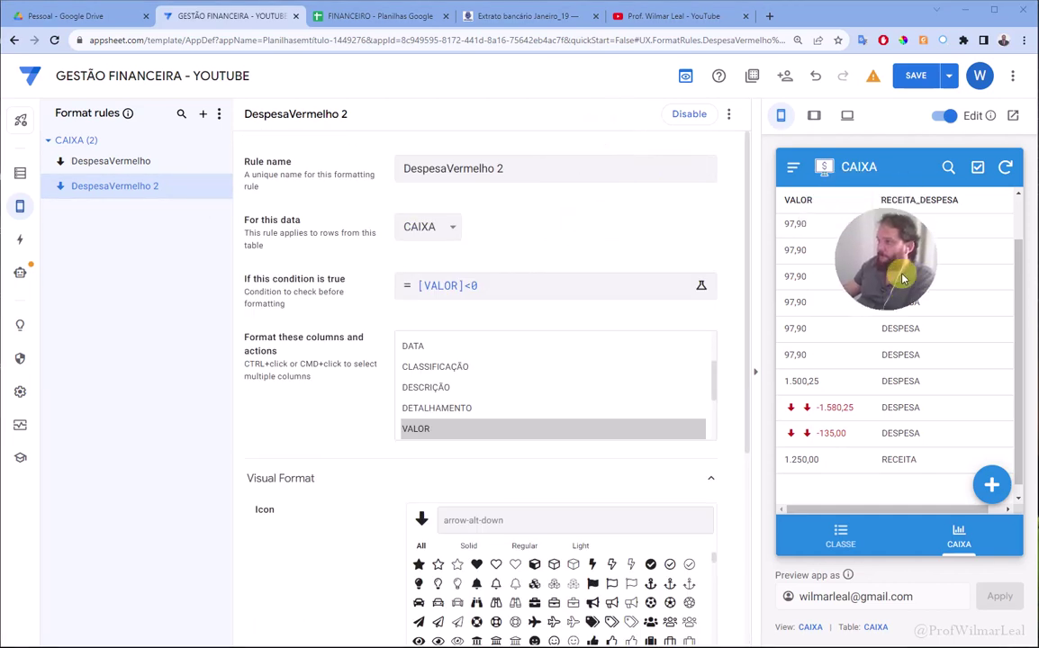
left_click_drag(544, 175, 440, 173)
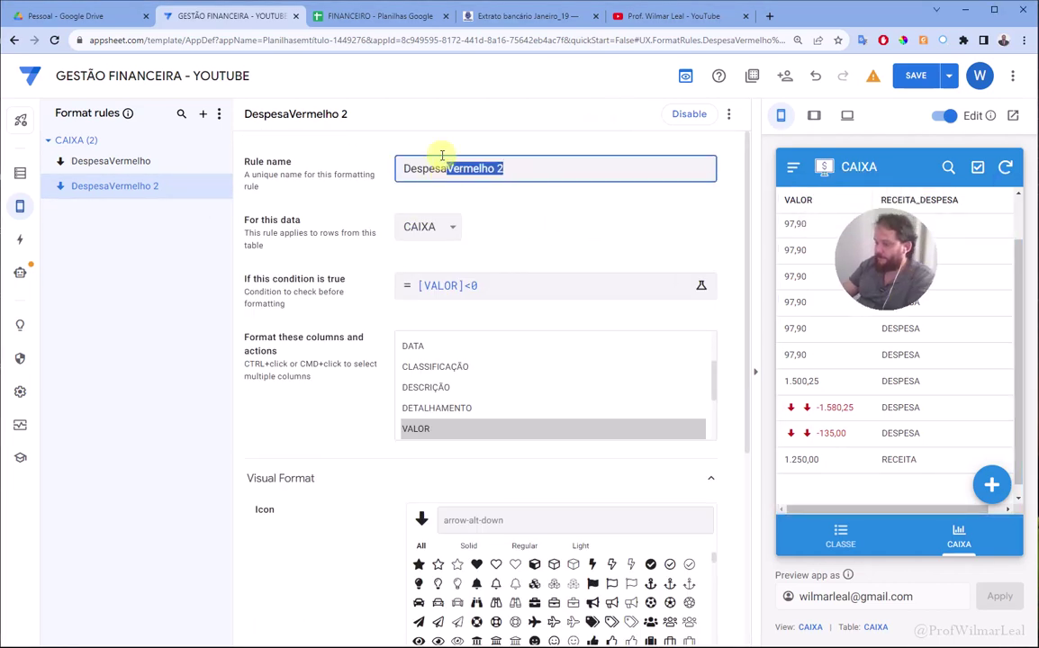
type("Azu")
key("BackSpace")
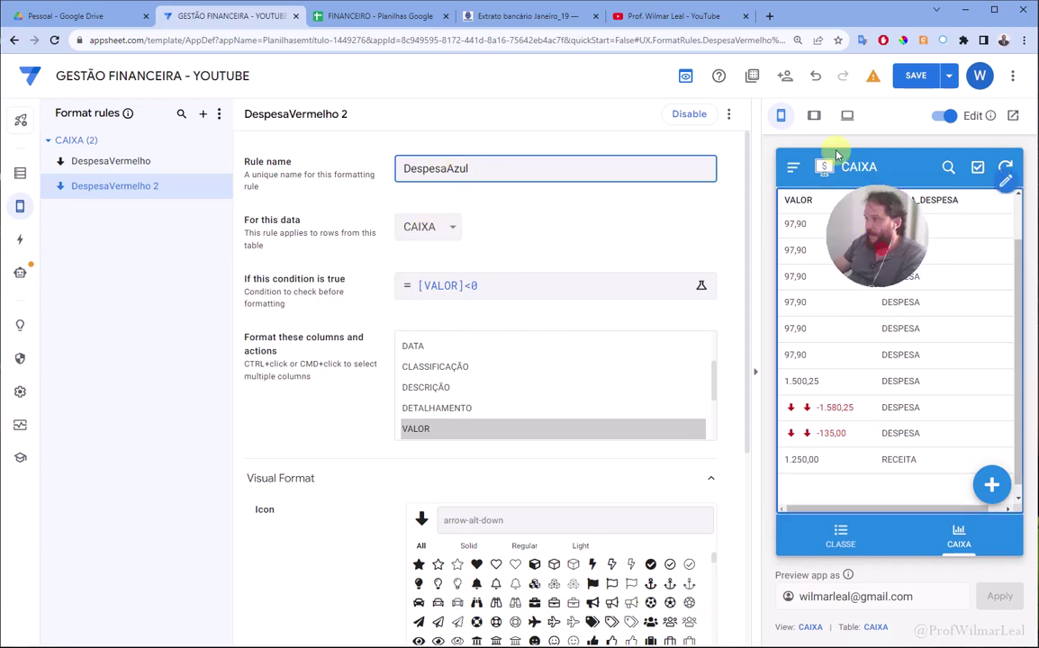
- Change the DespesaAzul rule's condition from [VALOR]<0 to [VALOR]>0 and save it
left_click(468, 290)
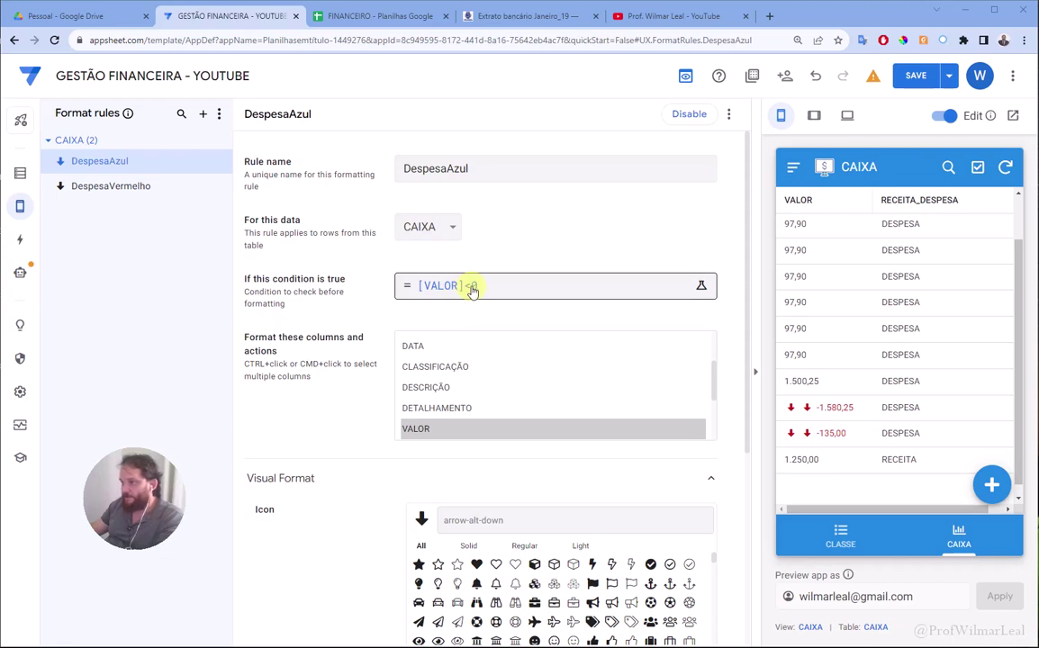
left_click(472, 290)
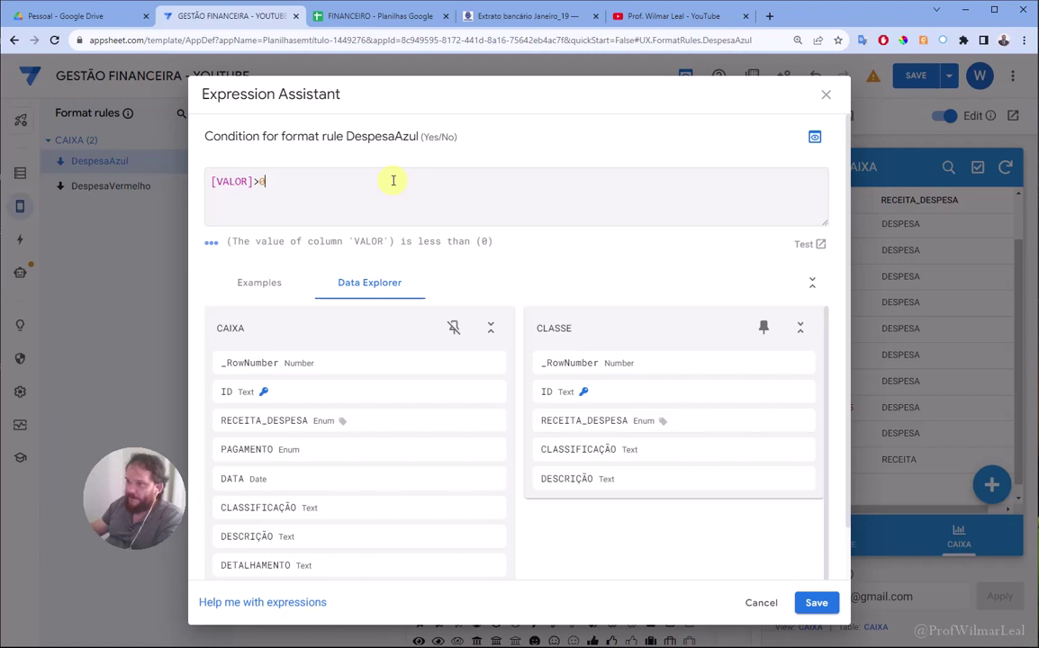
left_click(816, 607)
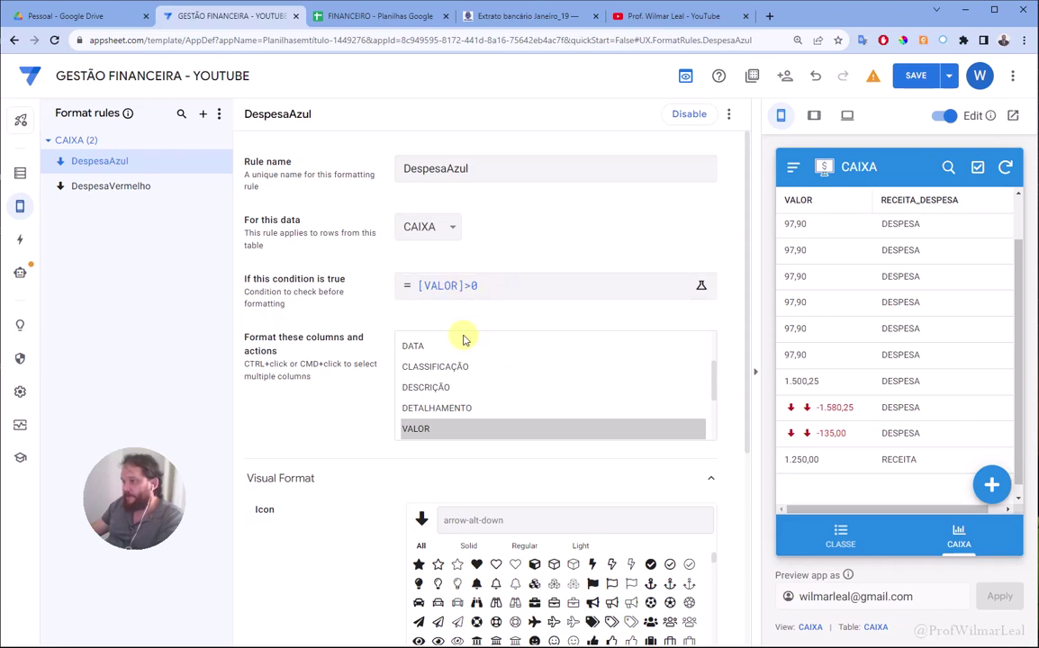
- Pick a new highlight colour swatch for the DespesaAzul rule and browse the Icon picker
scroll(442, 414, "down", 2)
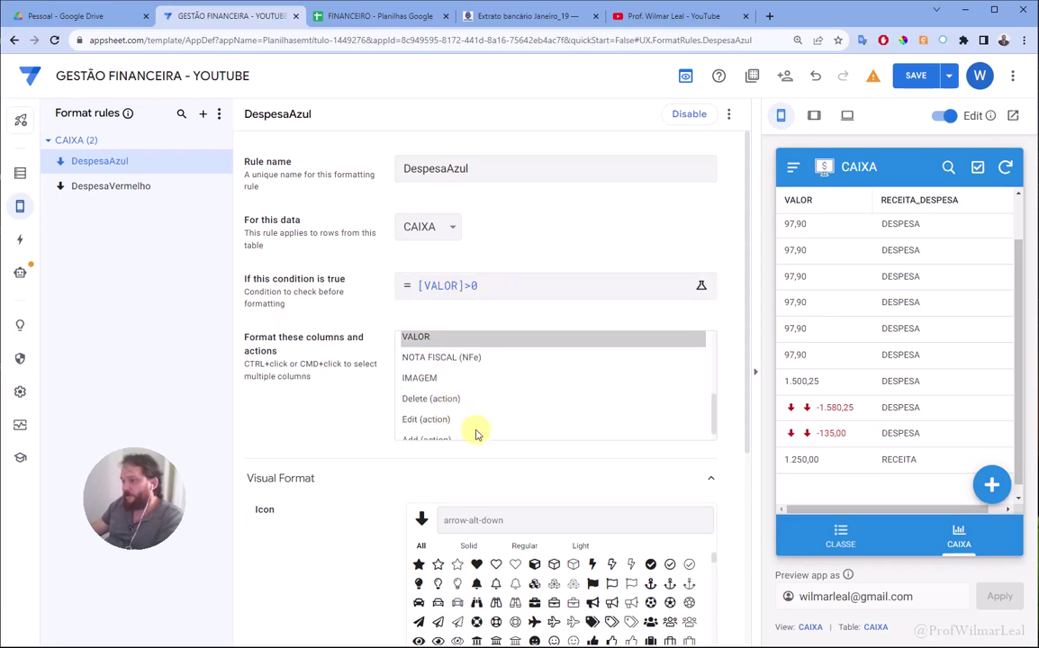
scroll(467, 360, "up", 3)
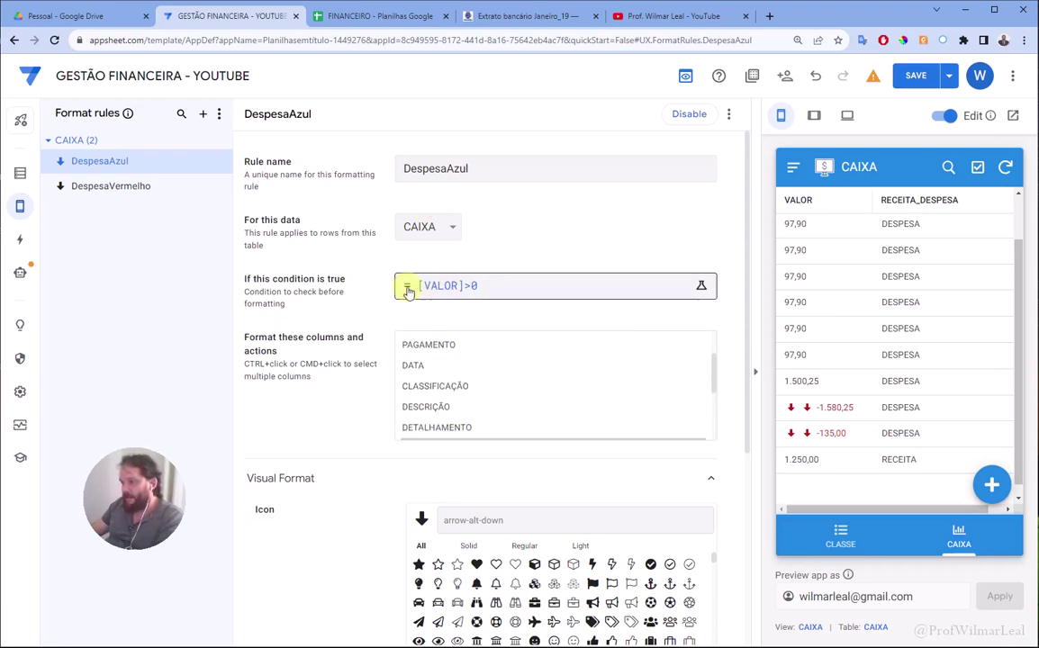
scroll(414, 493, "down", 2)
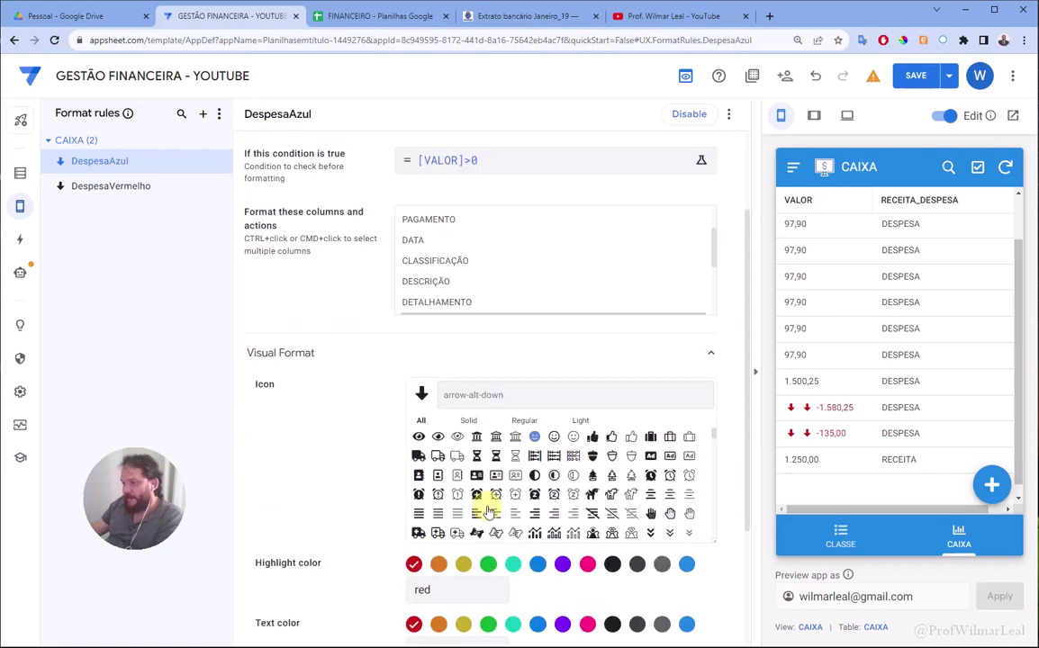
scroll(479, 498, "down", 3)
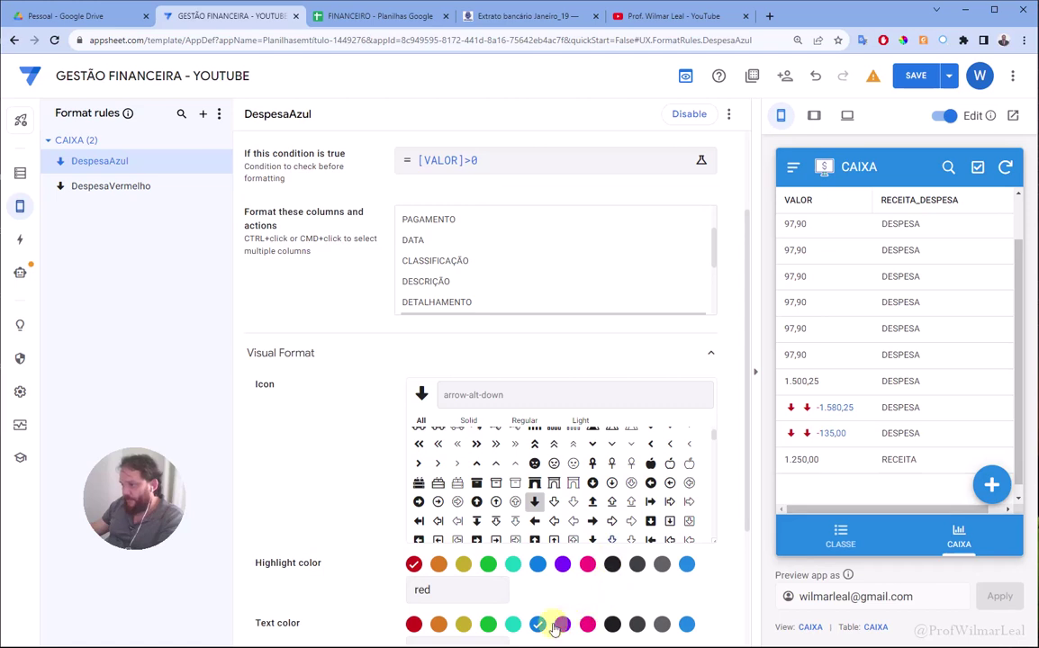
left_click(562, 565)
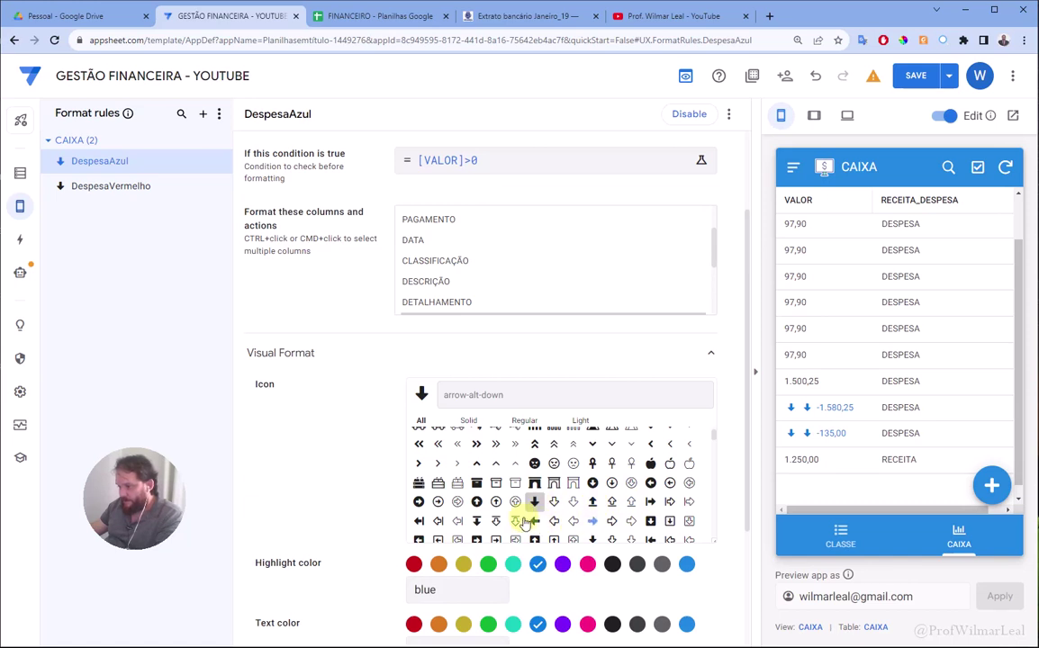
scroll(585, 501, "down", 1)
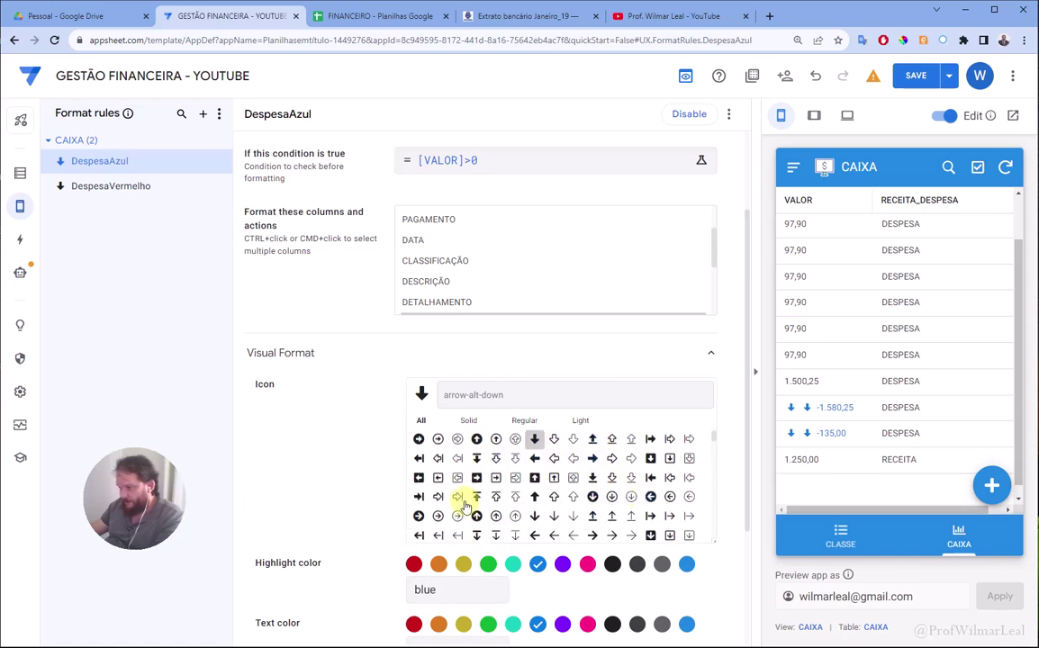
scroll(468, 500, "up", 1)
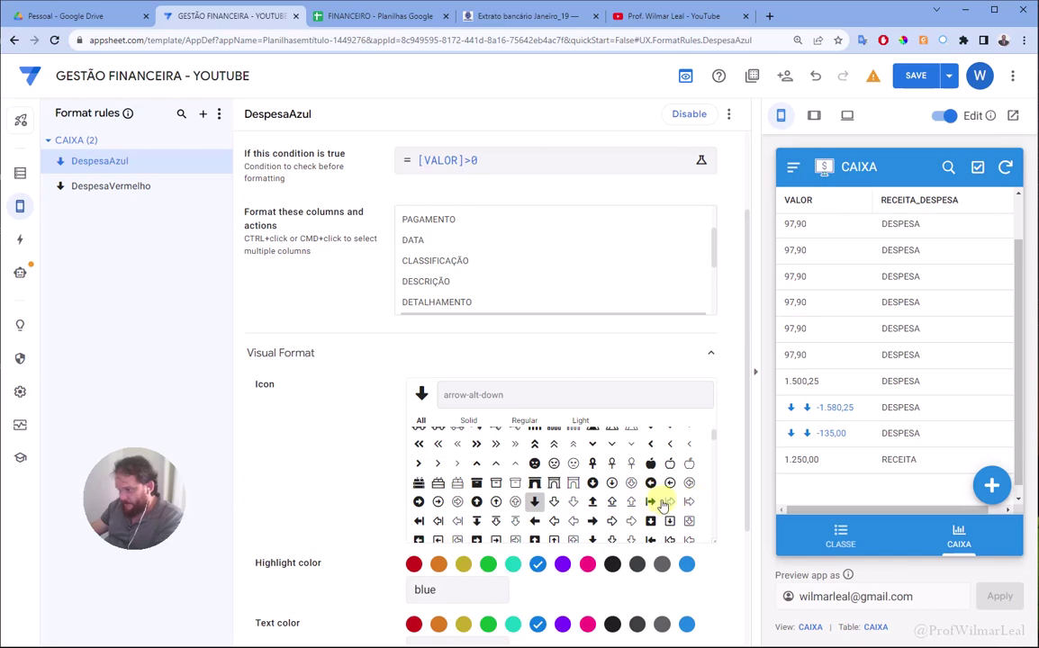
scroll(635, 505, "down", 1)
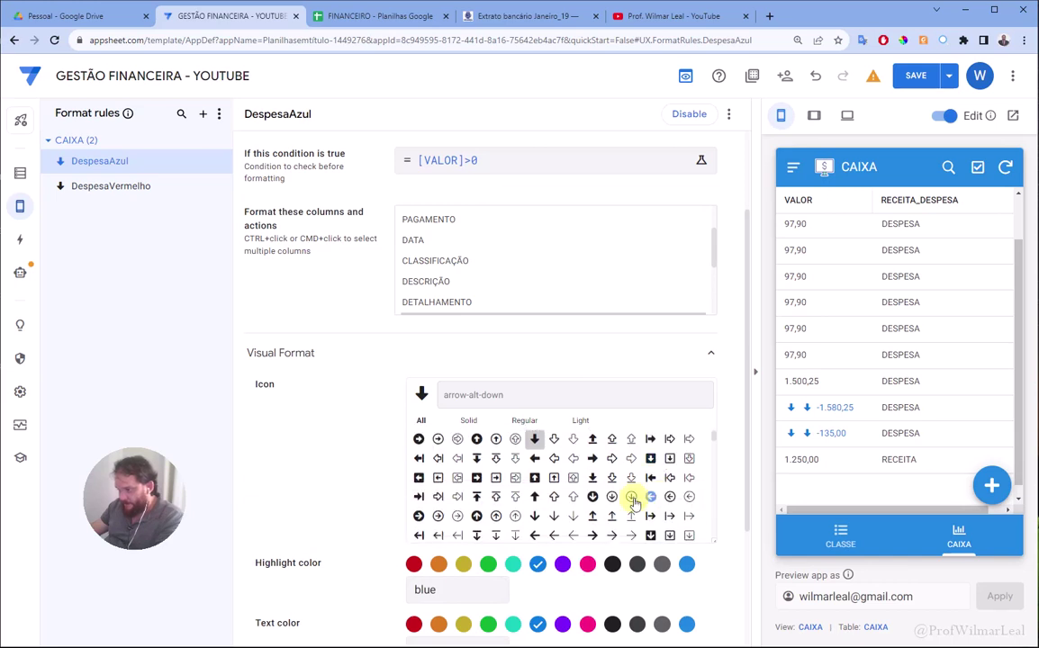
- Choose the arrow-alt-up icon for the DespesaAzul rule and save the app
left_click(535, 497)
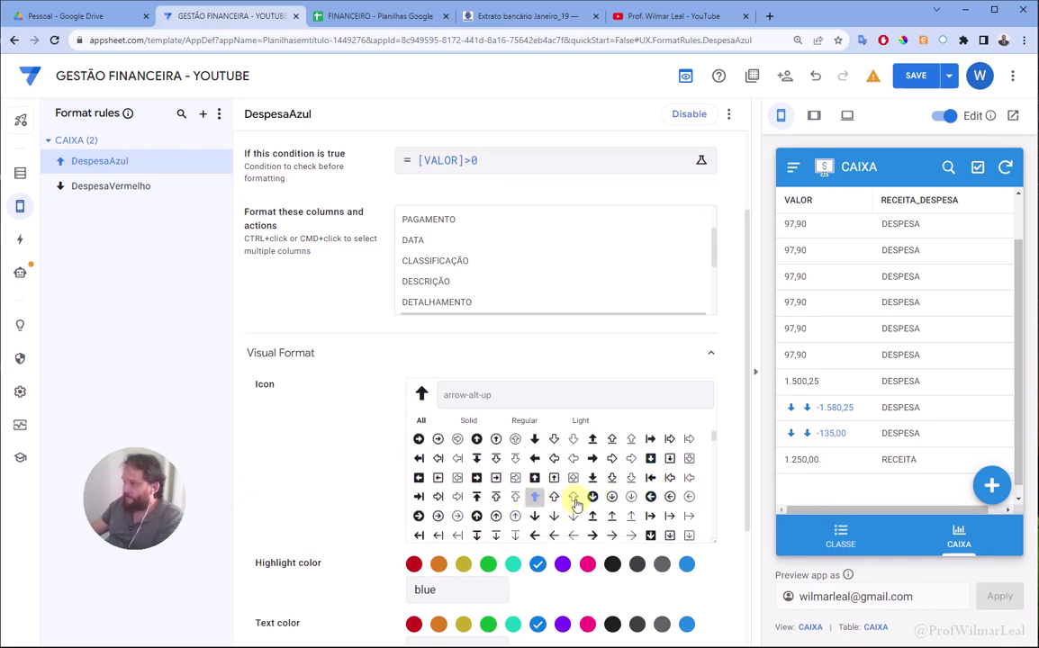
left_click(920, 80)
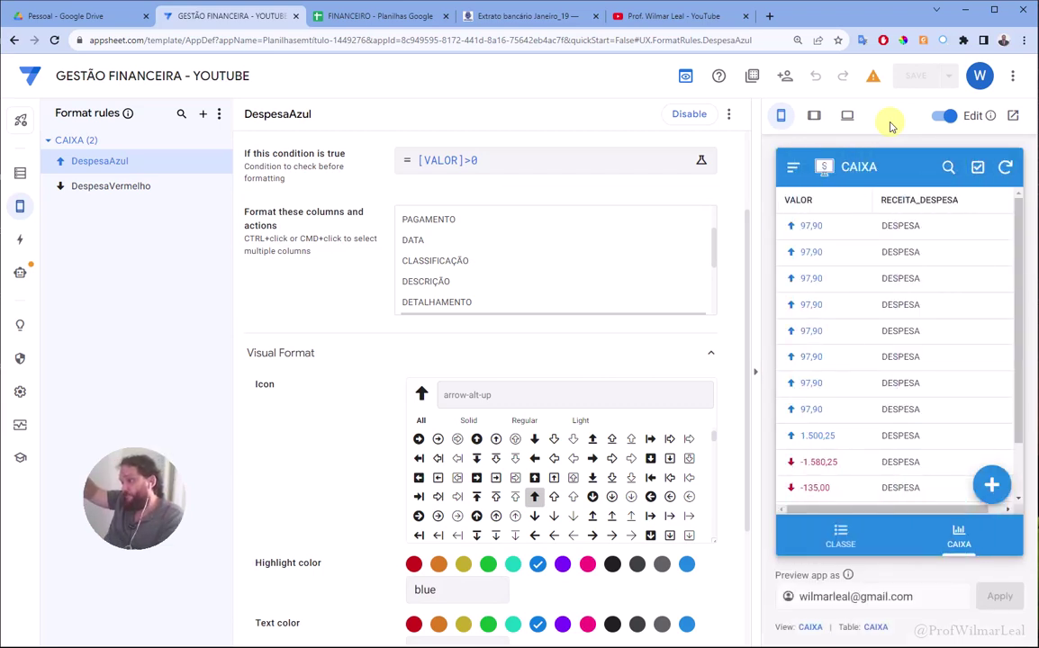
scroll(812, 424, "down", 1)
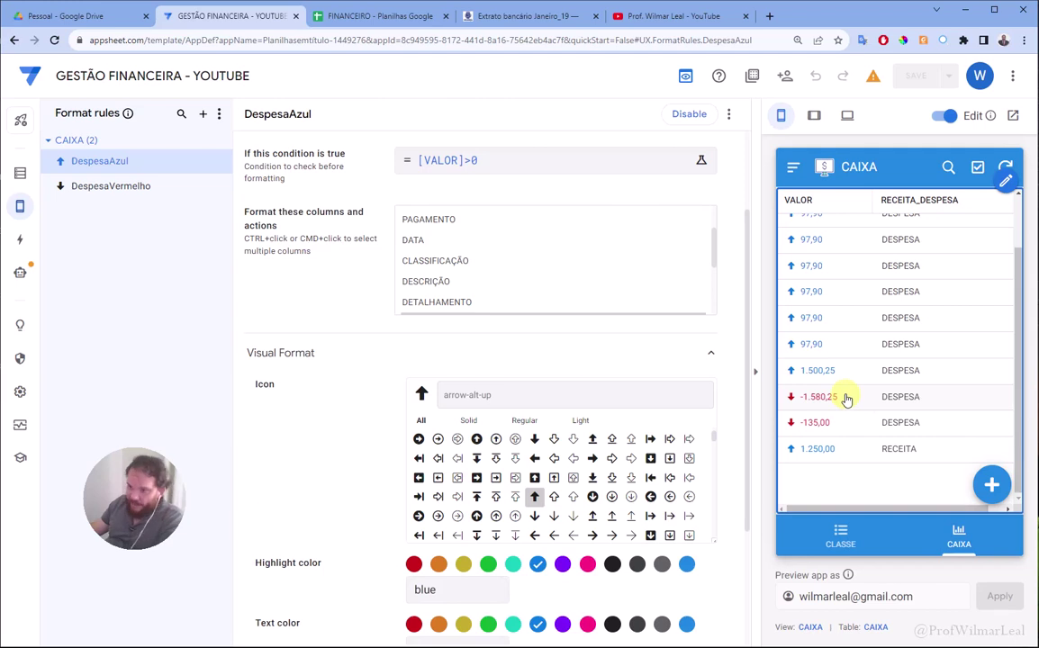
scroll(845, 399, "up", 1)
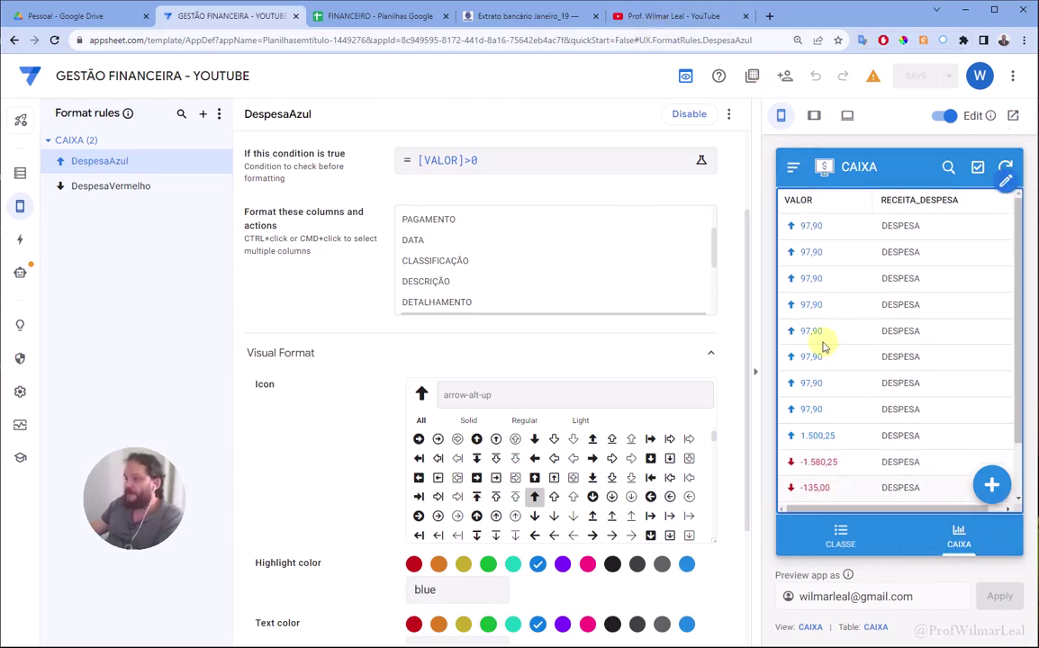
scroll(637, 451, "down", 5)
scroll(323, 379, "down", 1)
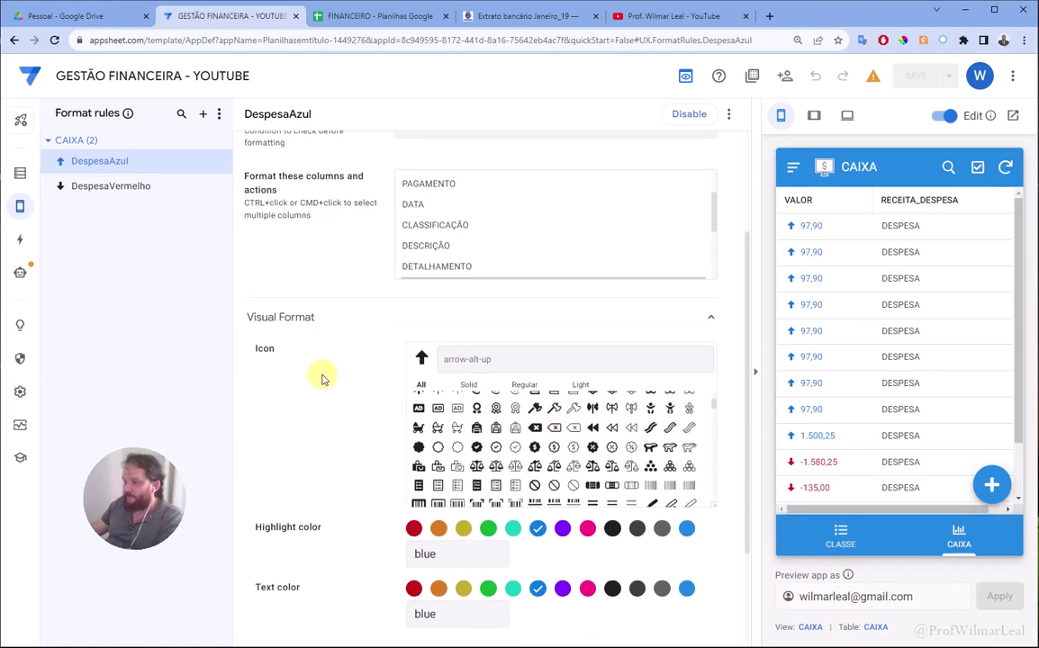
scroll(322, 379, "down", 1)
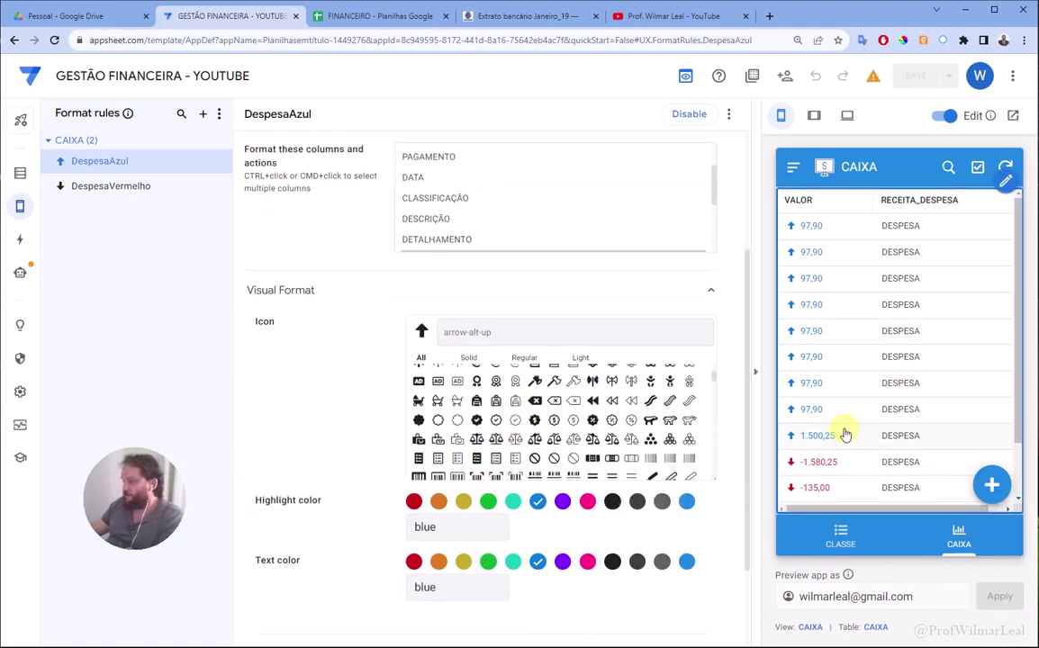
scroll(417, 417, "down", 3)
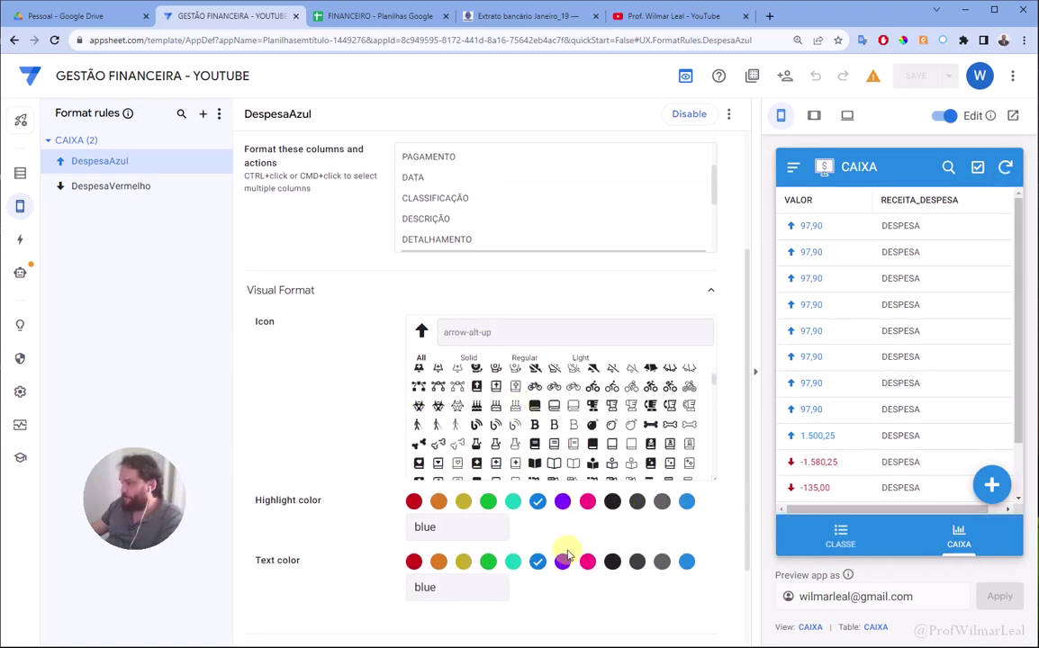
- Set the DespesaAzul text colour to green and the highlight colour to themeMainColor
left_click(491, 563)
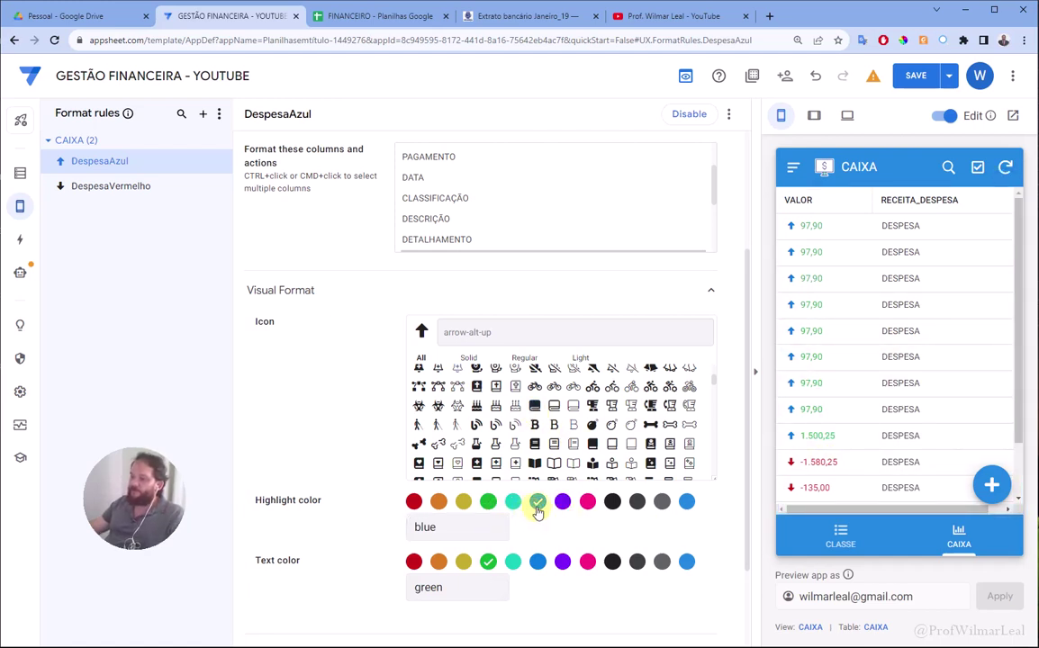
left_click(687, 504)
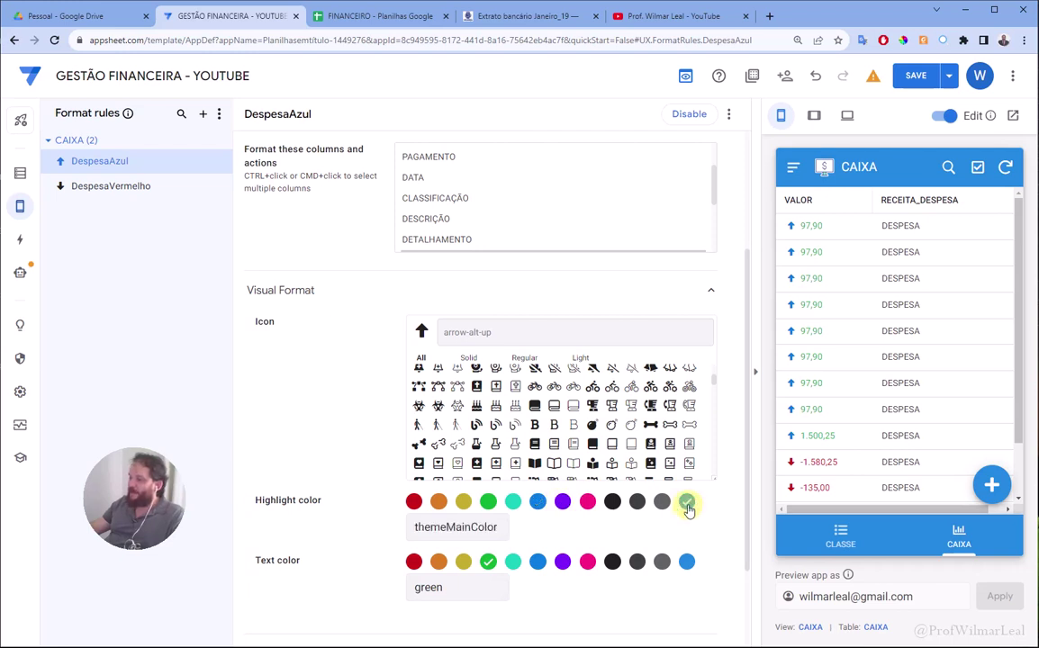
scroll(838, 373, "down", 2)
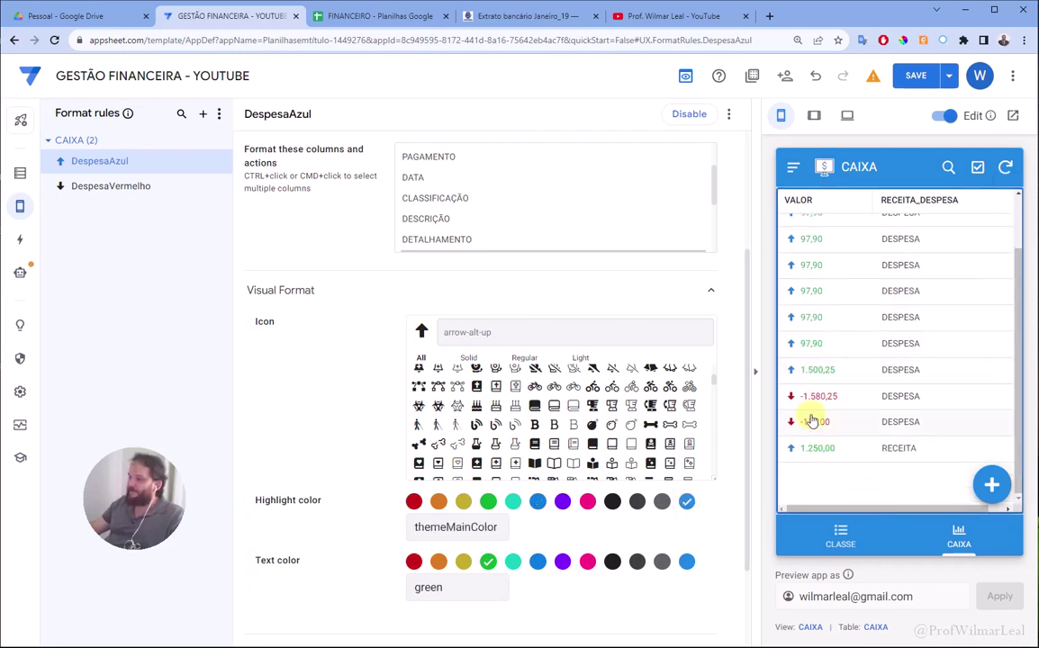
scroll(484, 412, "down", 3)
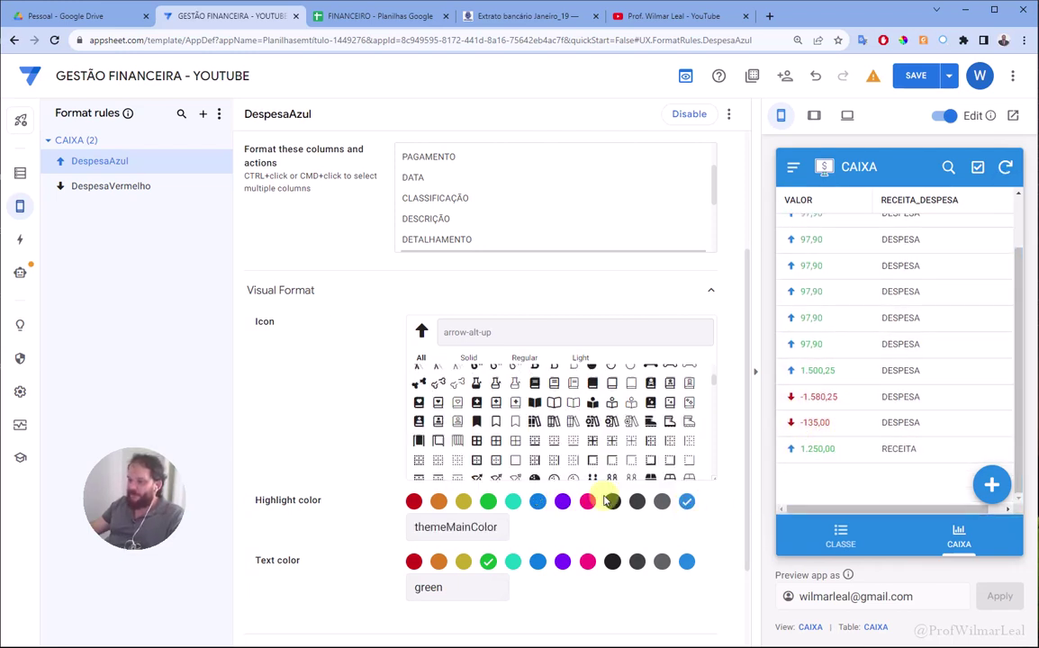
scroll(414, 477, "down", 3)
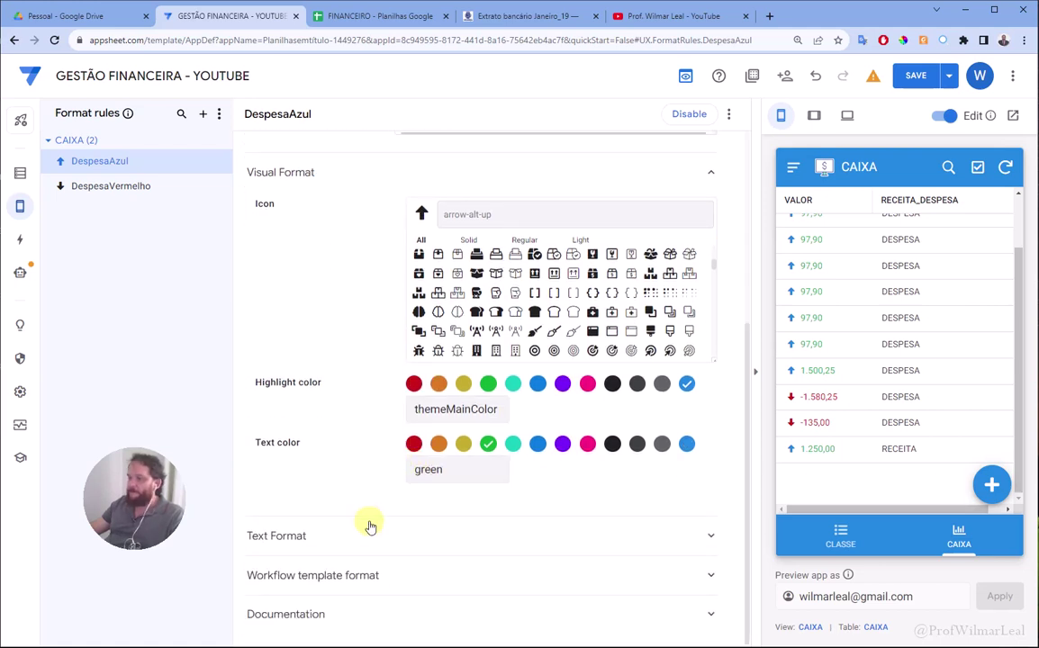
- Under Text Format, toggle Bold on and back off so values stay unbolded
left_click(358, 536)
scroll(340, 452, "down", 2)
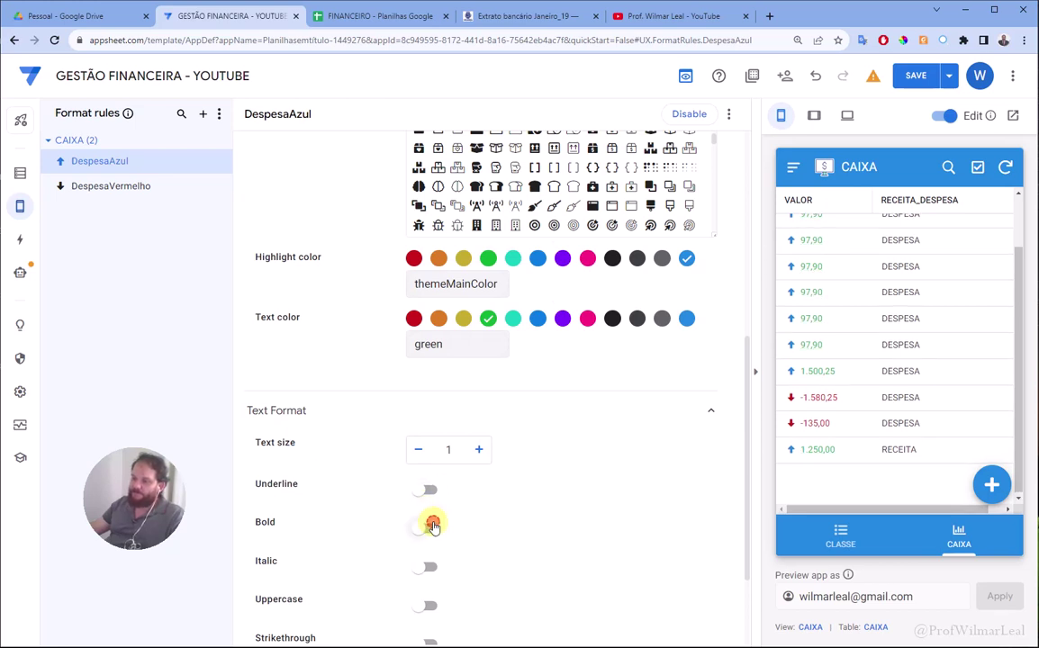
left_click(430, 527)
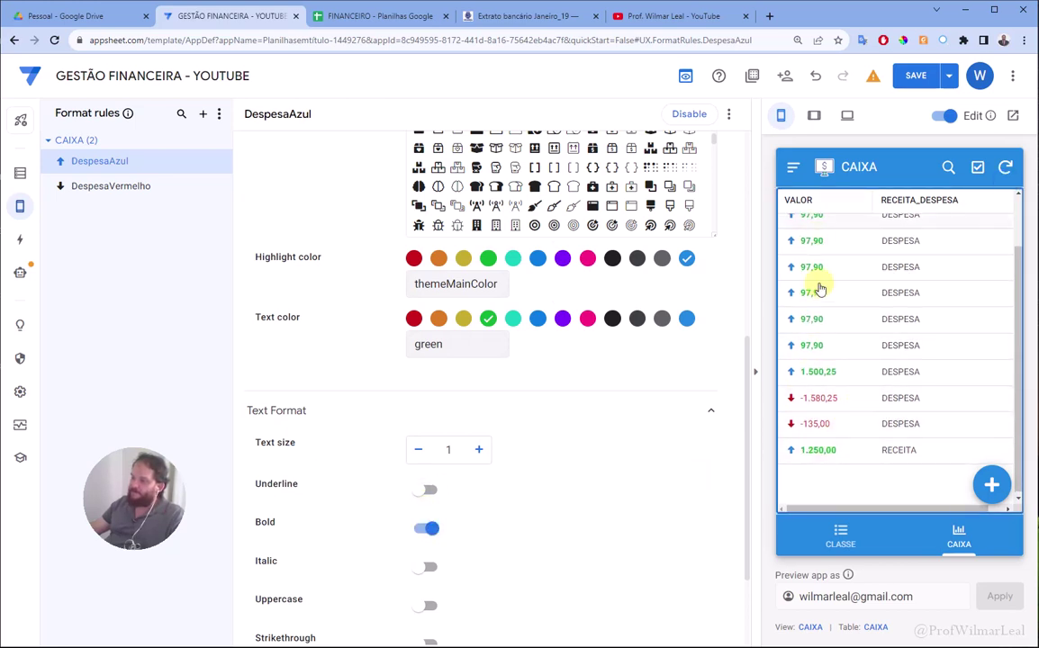
left_click(430, 533)
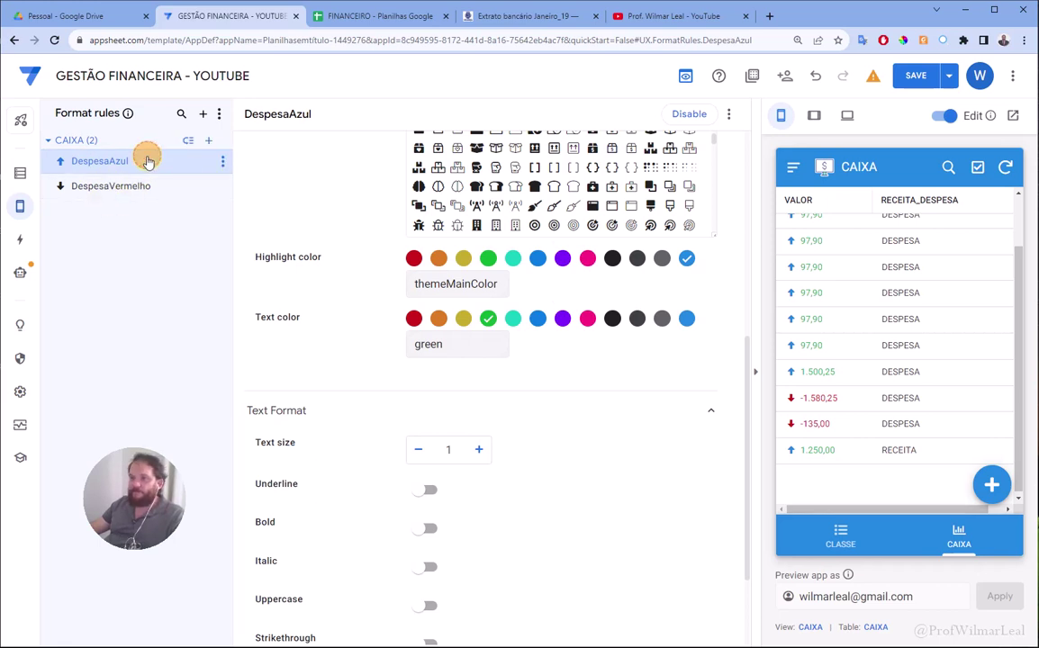
- Replace the rule name DespesaAzul with ReceitaAzul and save the app
scroll(671, 186, "down", 5)
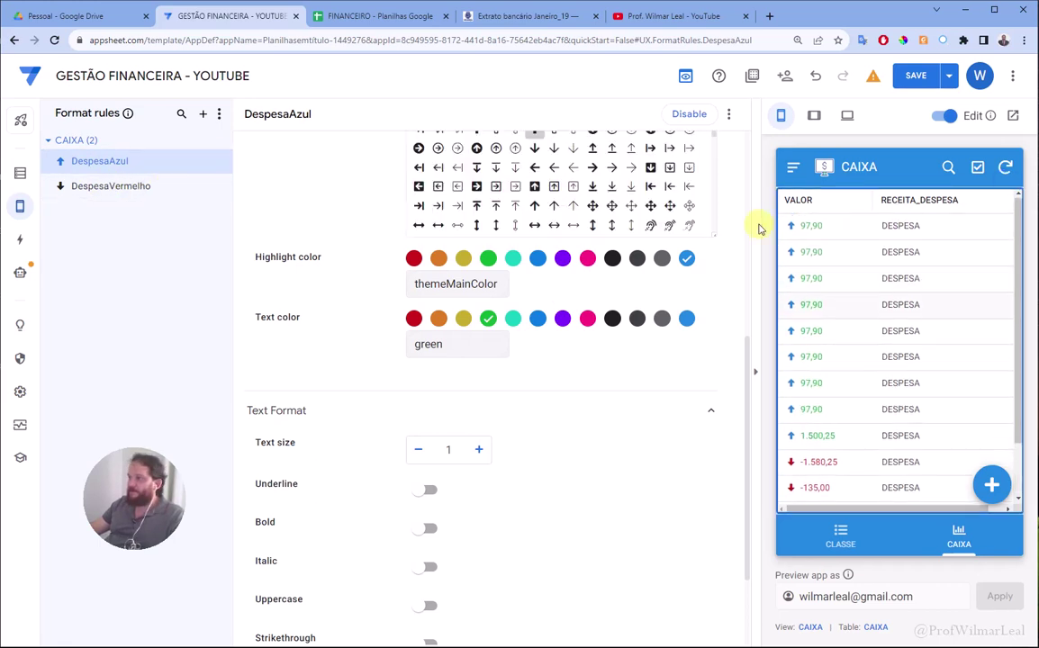
scroll(631, 232, "up", 5)
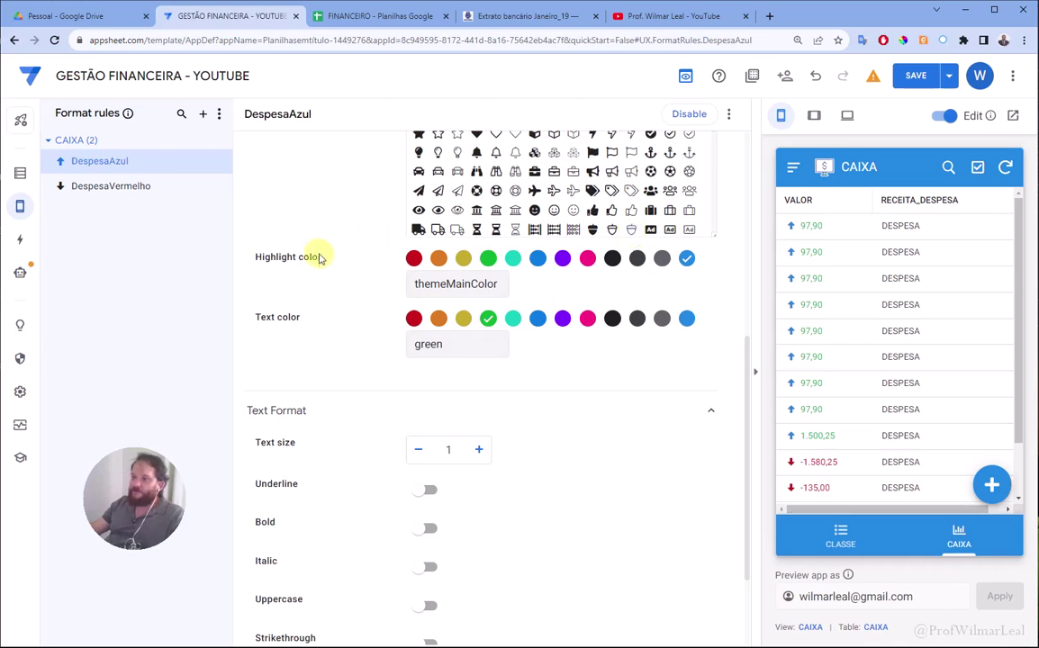
scroll(324, 257, "up", 4)
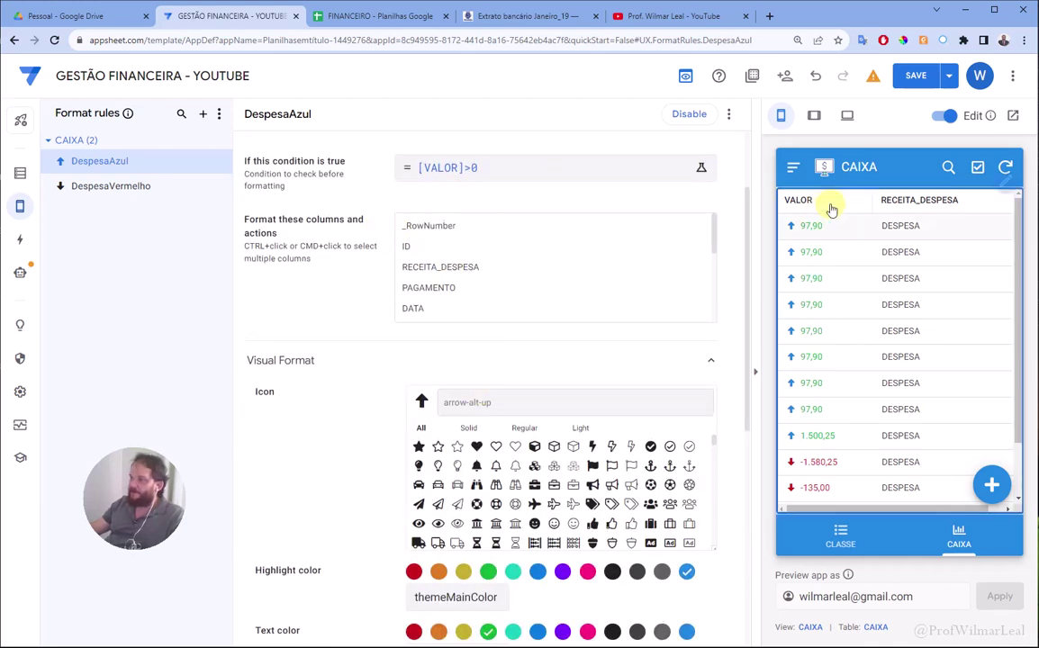
scroll(307, 170, "up", 2)
left_click(464, 168)
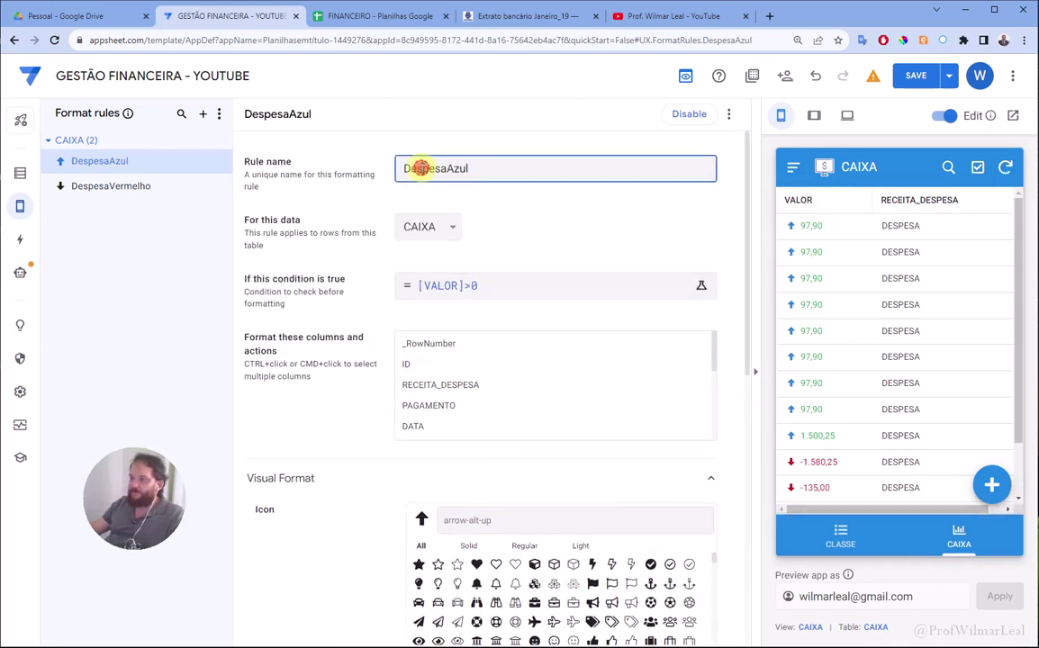
double_click(419, 169)
type("Receit")
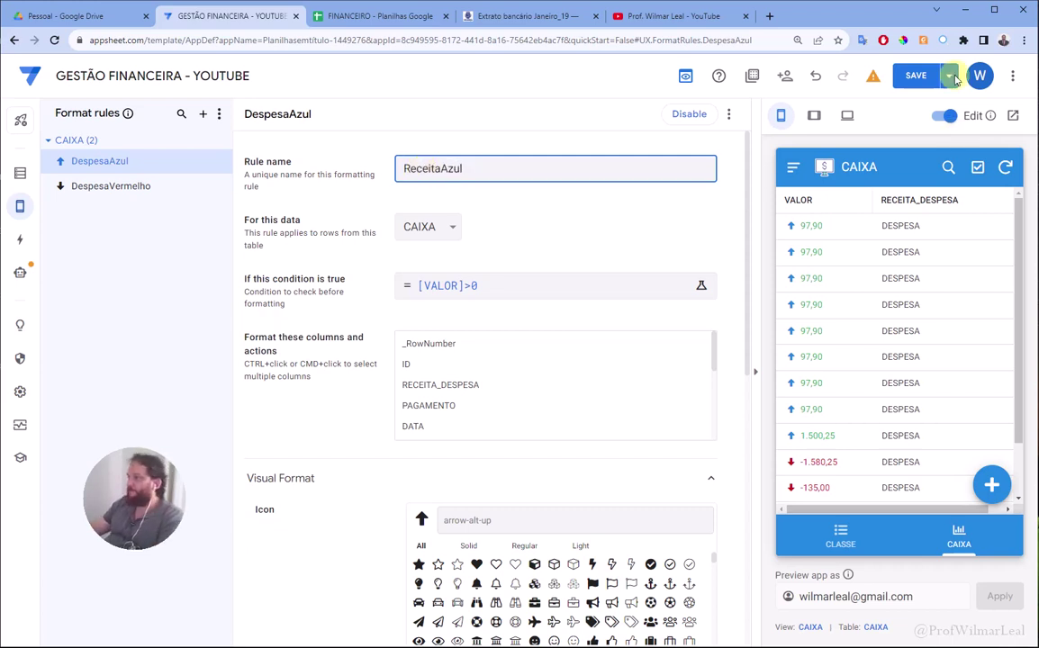
left_click(910, 74)
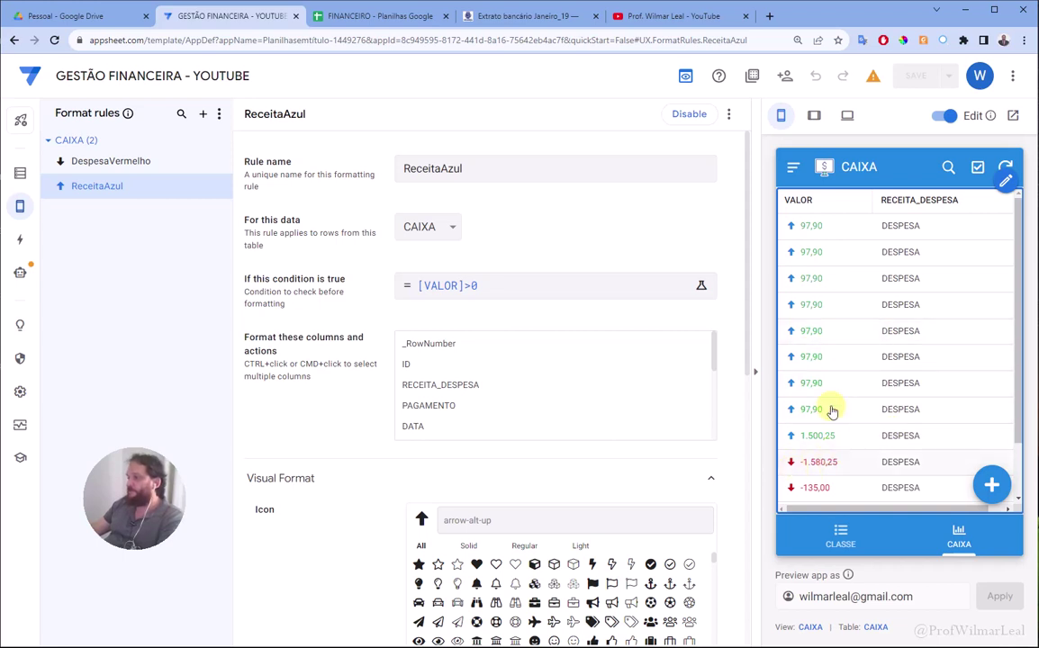
- In the preview, view a 97,90 entry, return to CAIXA, then open the -1.580,25 Seguro carro record
left_click(818, 358)
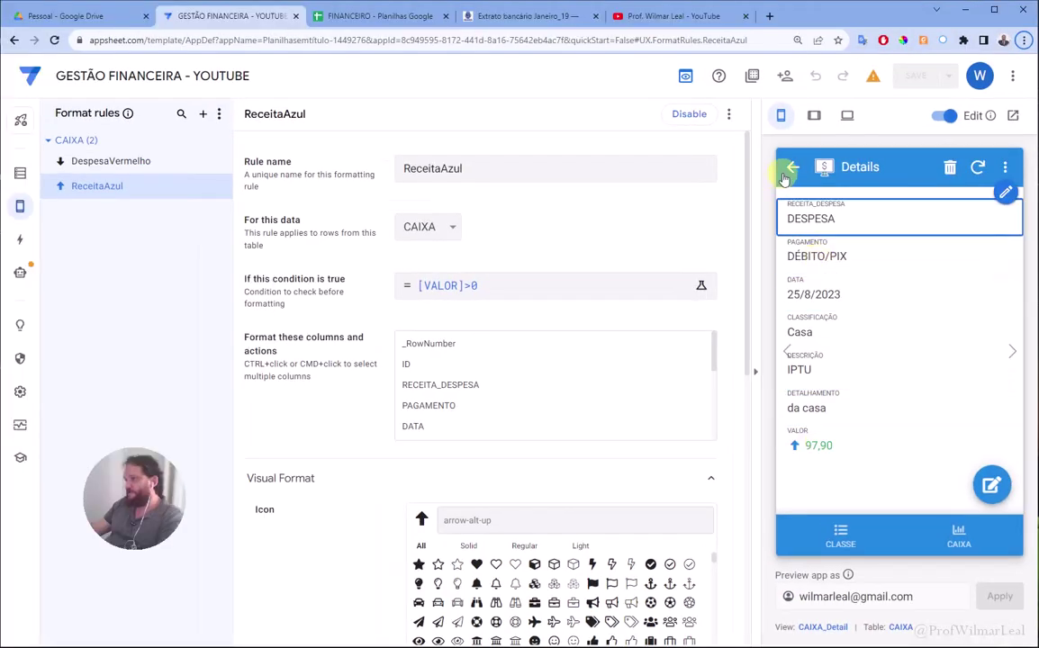
left_click(787, 171)
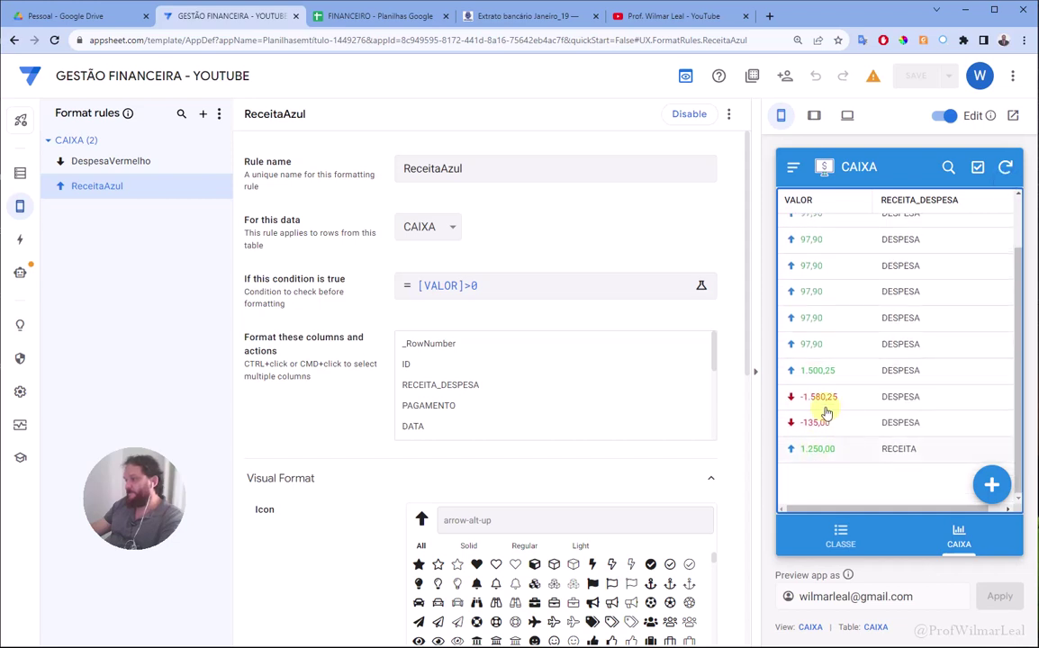
left_click(825, 397)
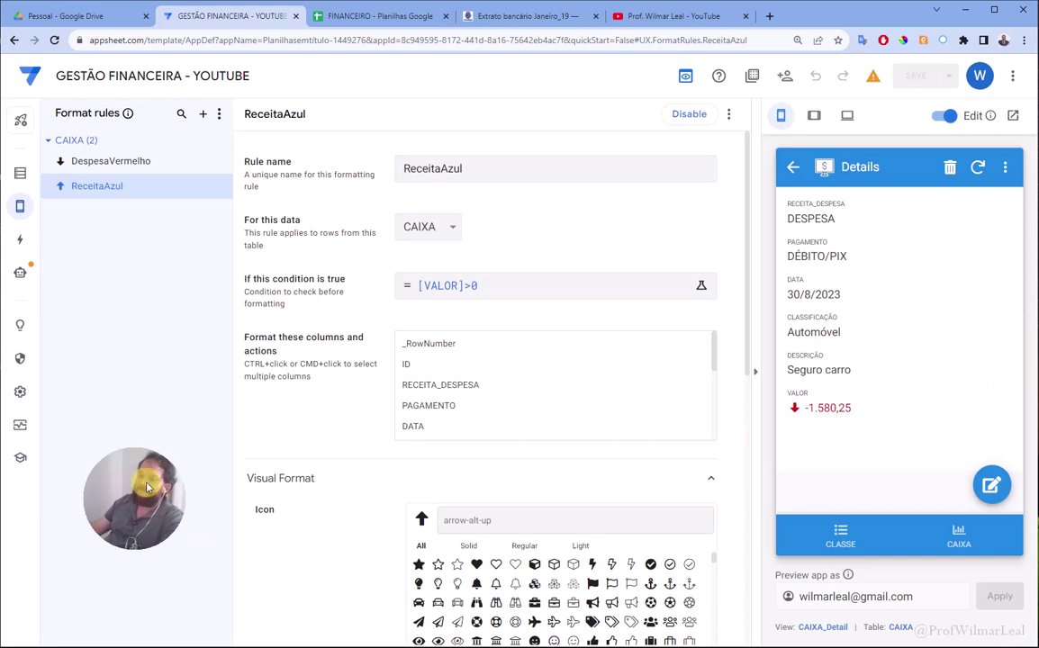
left_click_drag(157, 463, 135, 324)
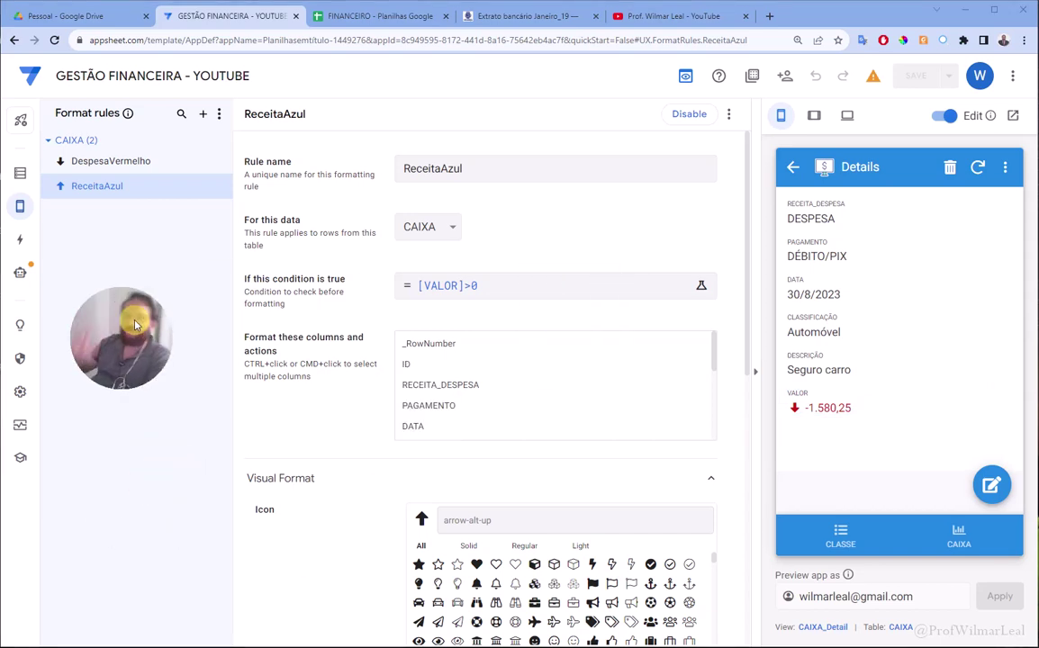